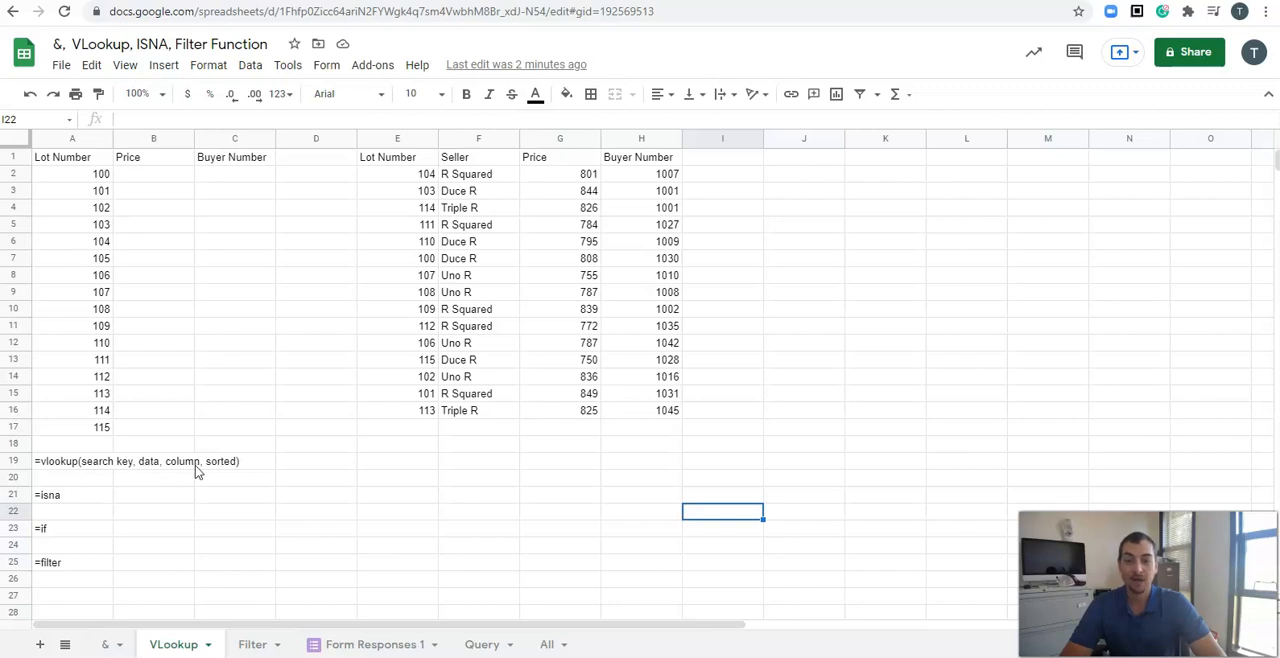
left_click(190, 466)
left_click(222, 469)
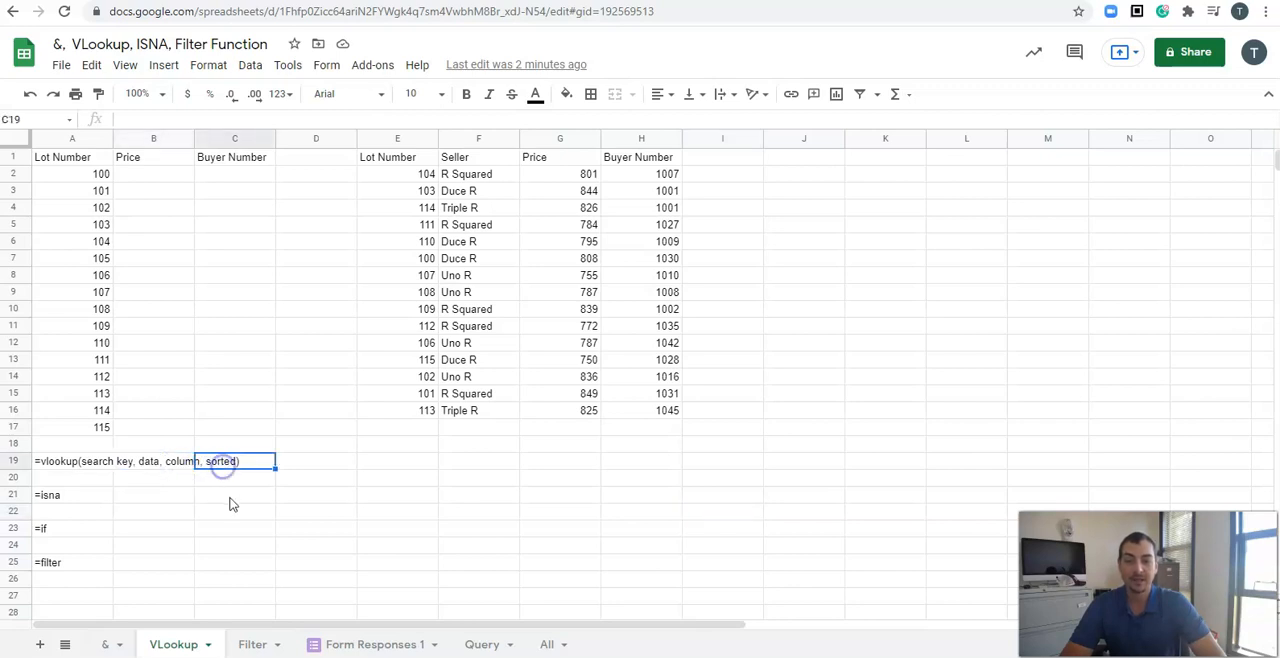
left_click(92, 480)
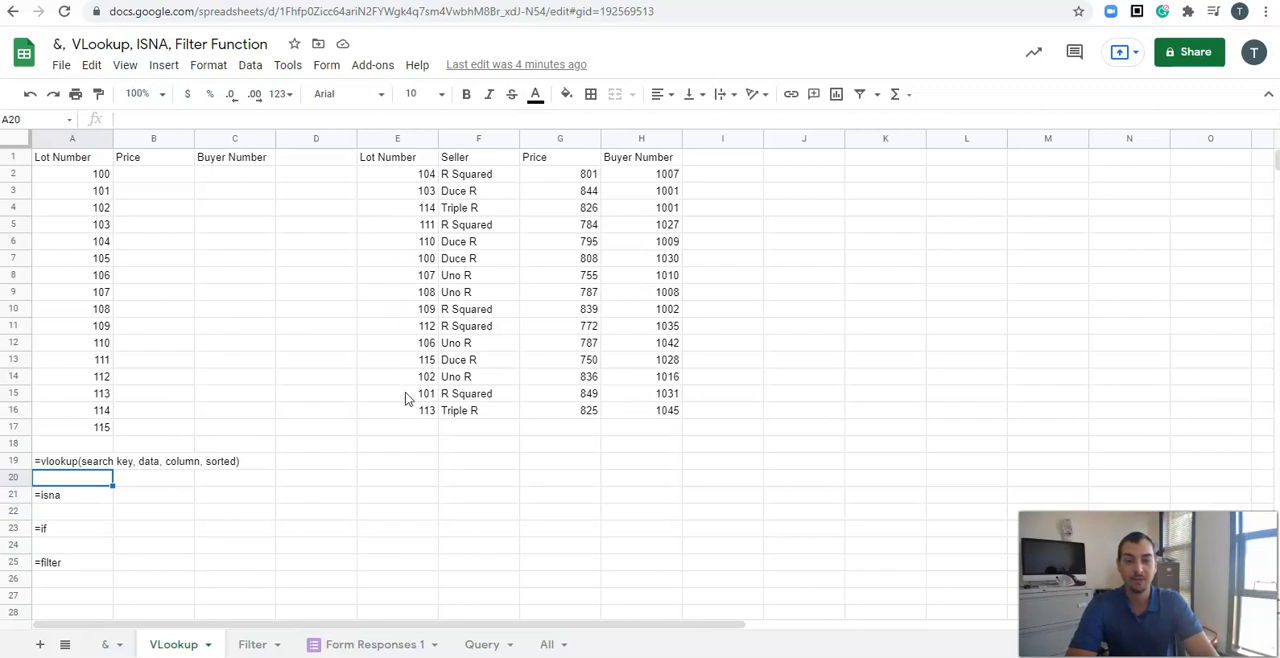
left_click_drag(389, 173, 396, 410)
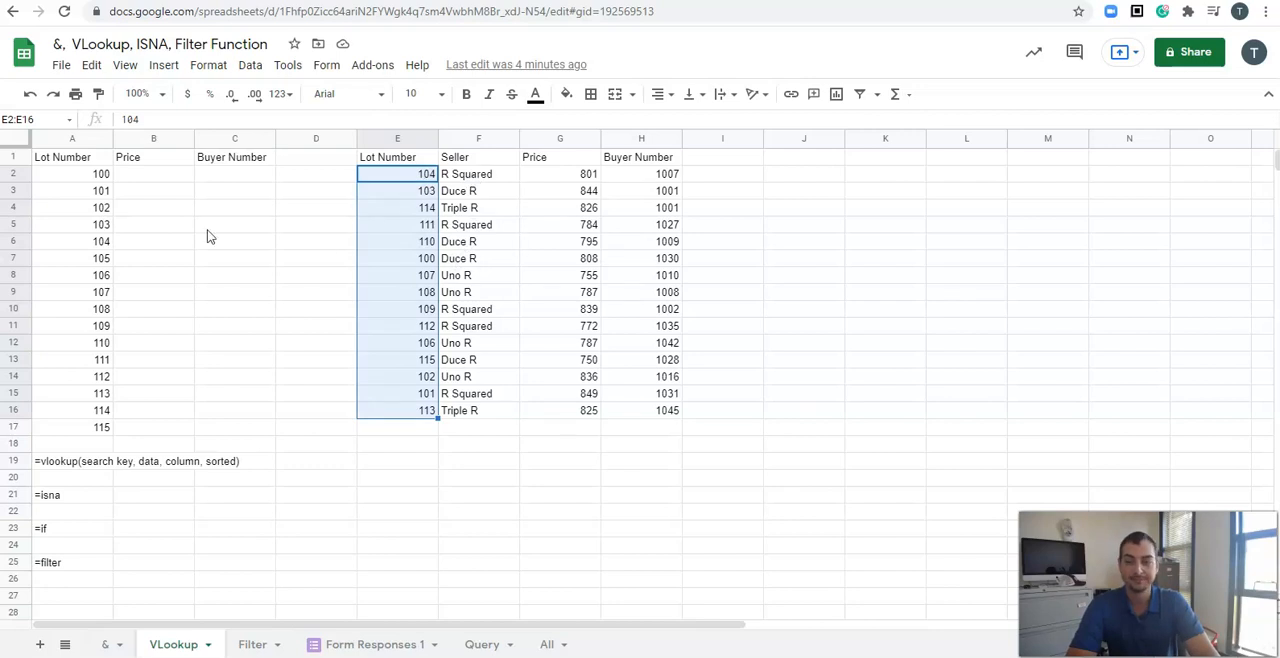
Step: Start a VLOOKUP in B2 that looks up A2 in the range E2:H16
left_click(170, 178)
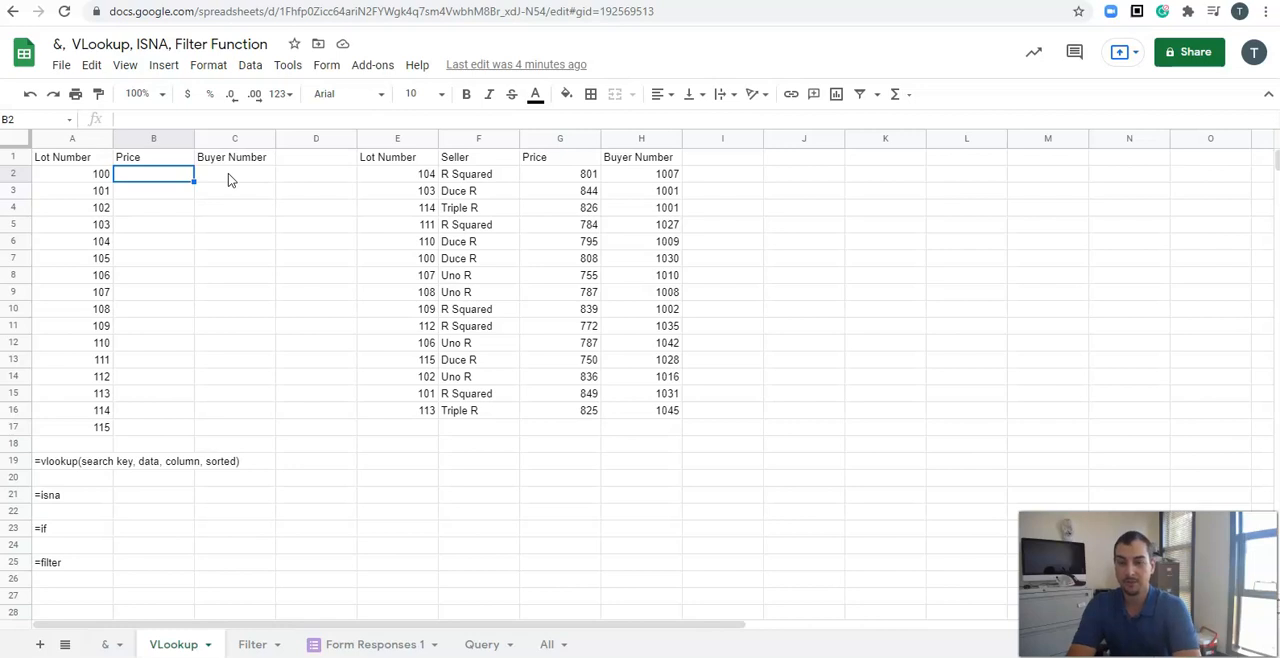
type("=vloo")
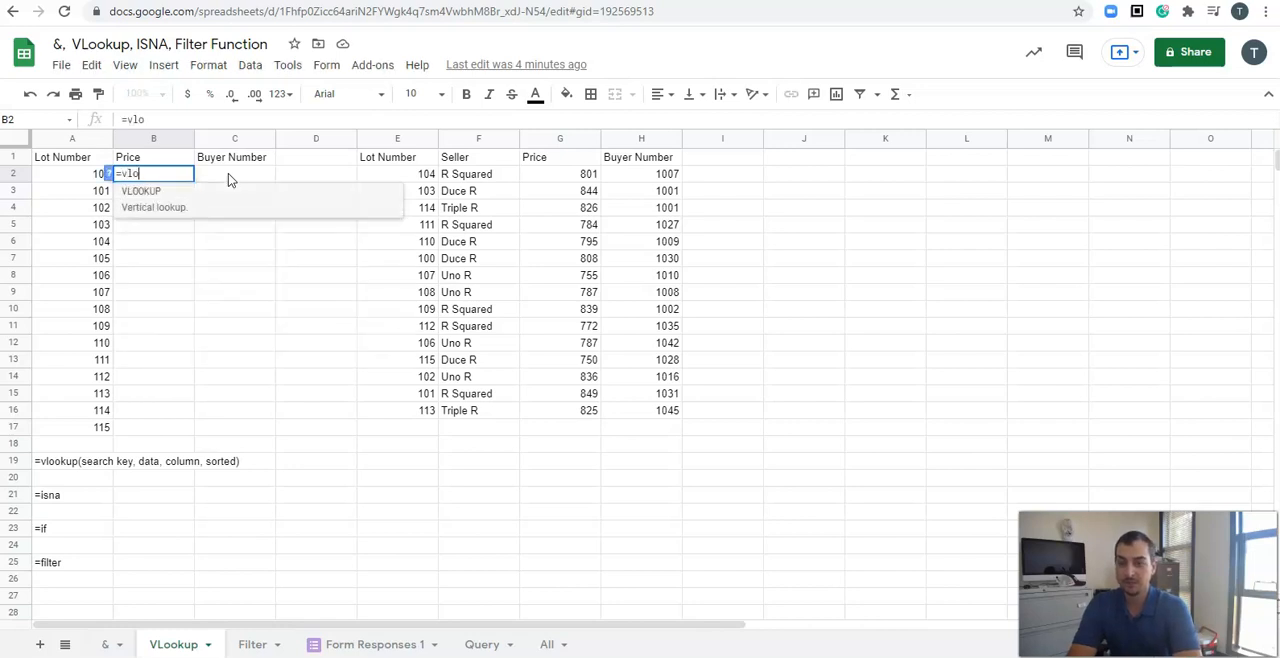
left_click(202, 205)
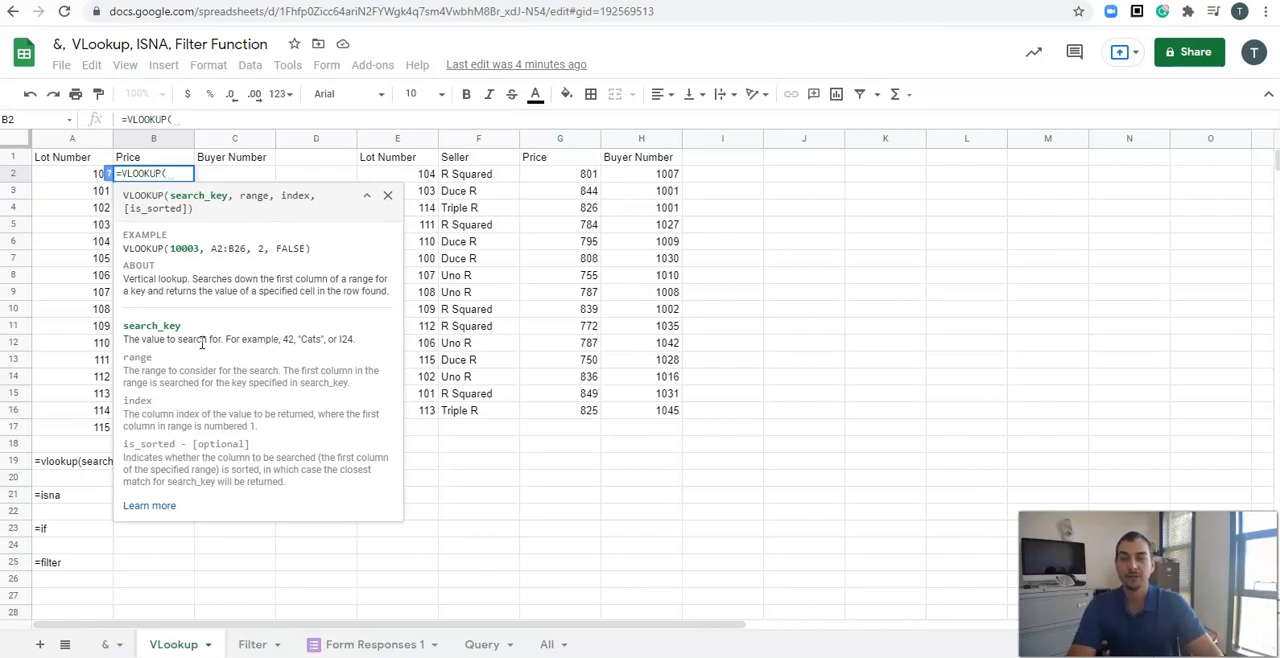
left_click(78, 181)
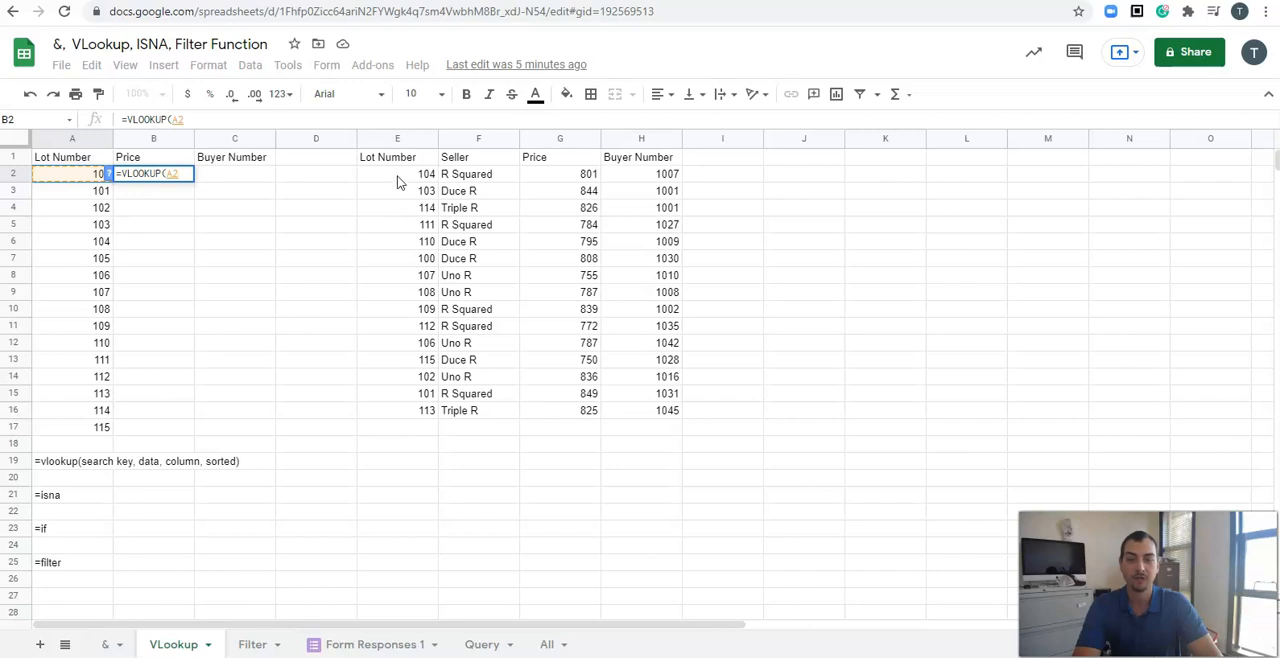
type(",")
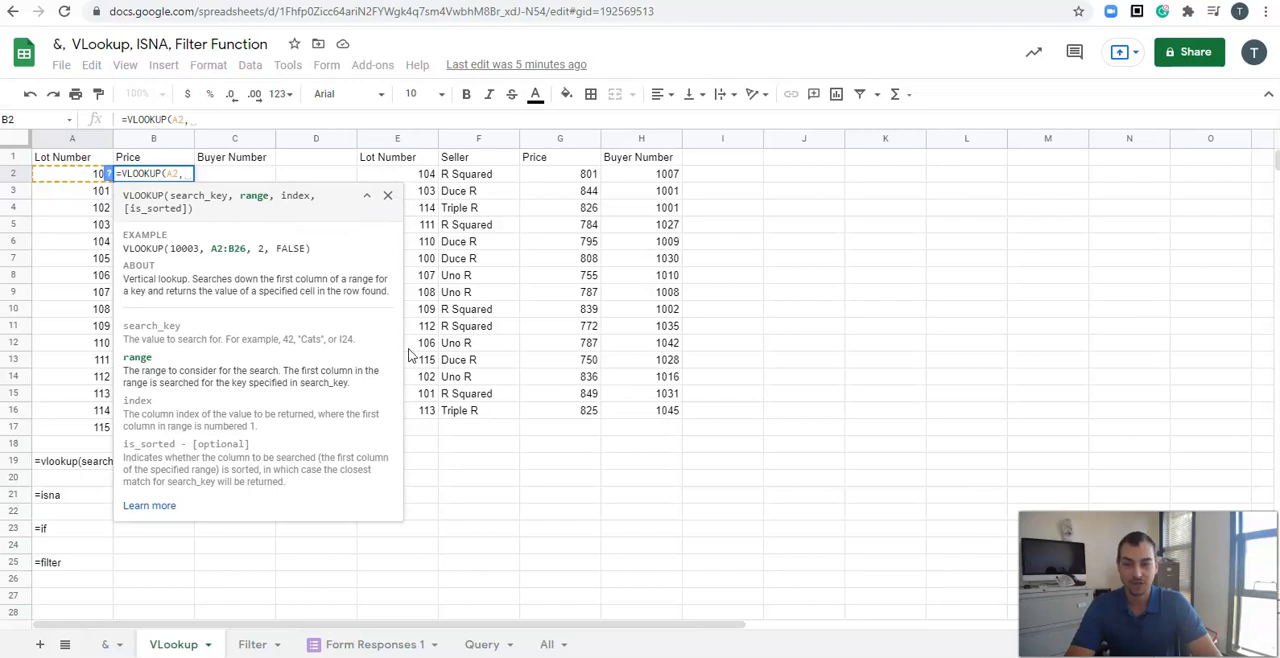
left_click(367, 196)
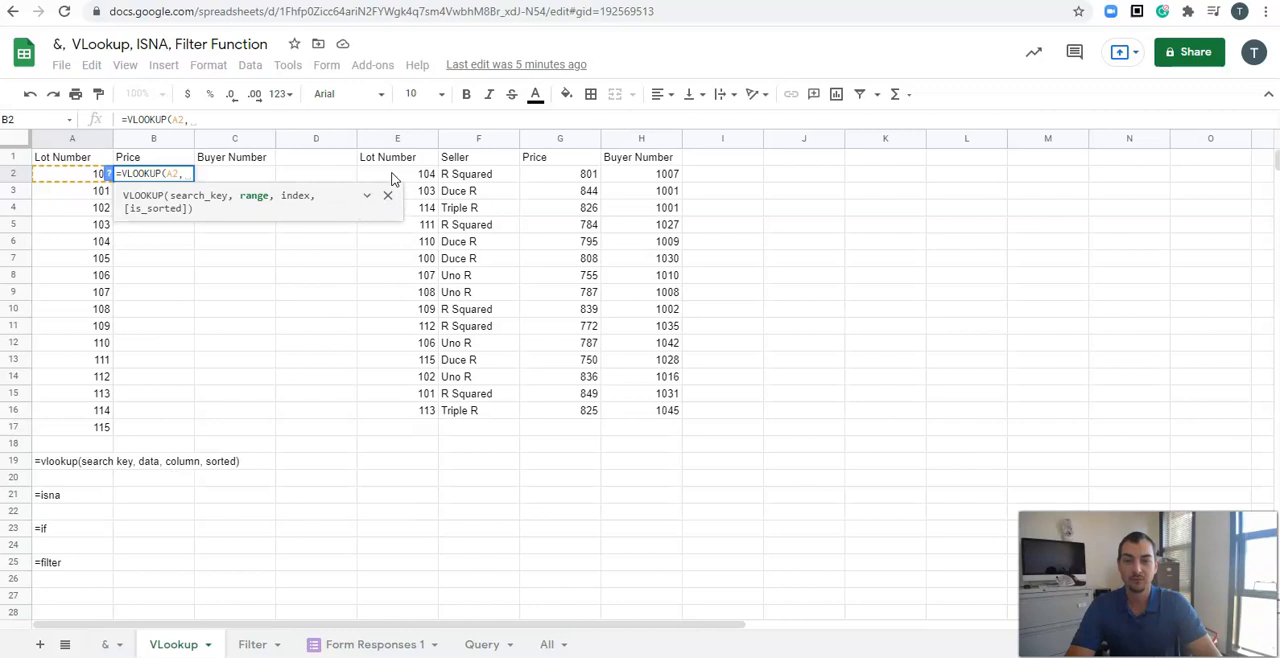
left_click_drag(392, 178, 655, 410)
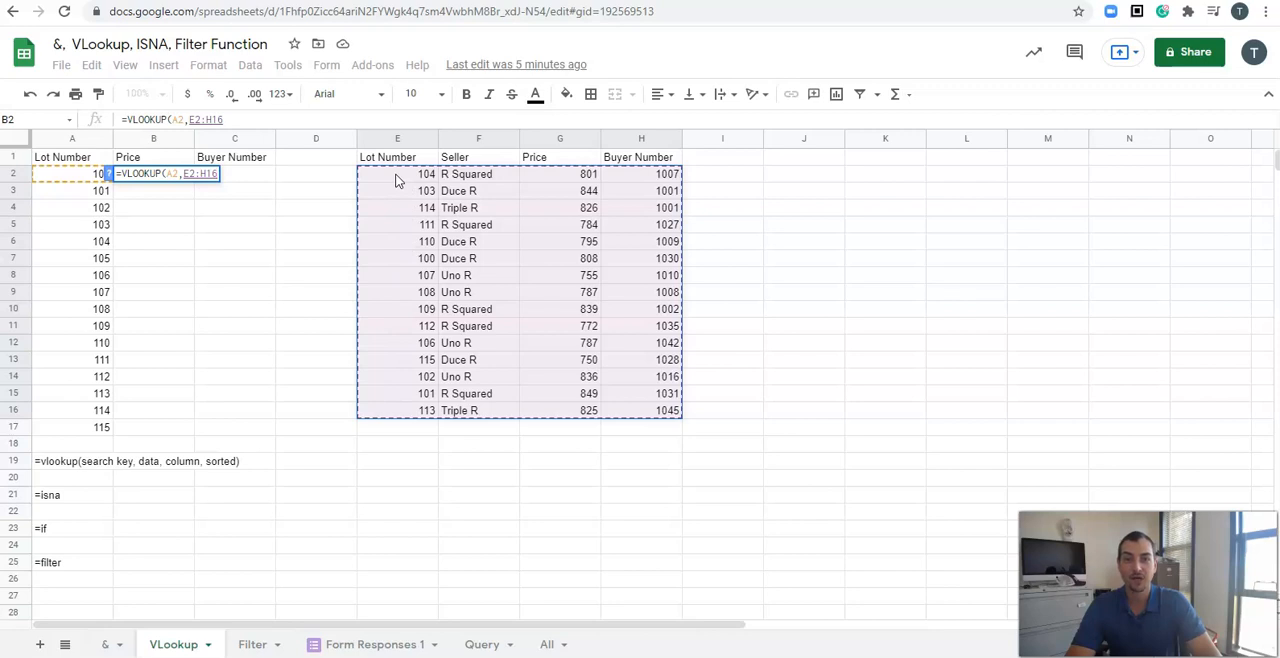
left_click_drag(184, 174, 219, 174)
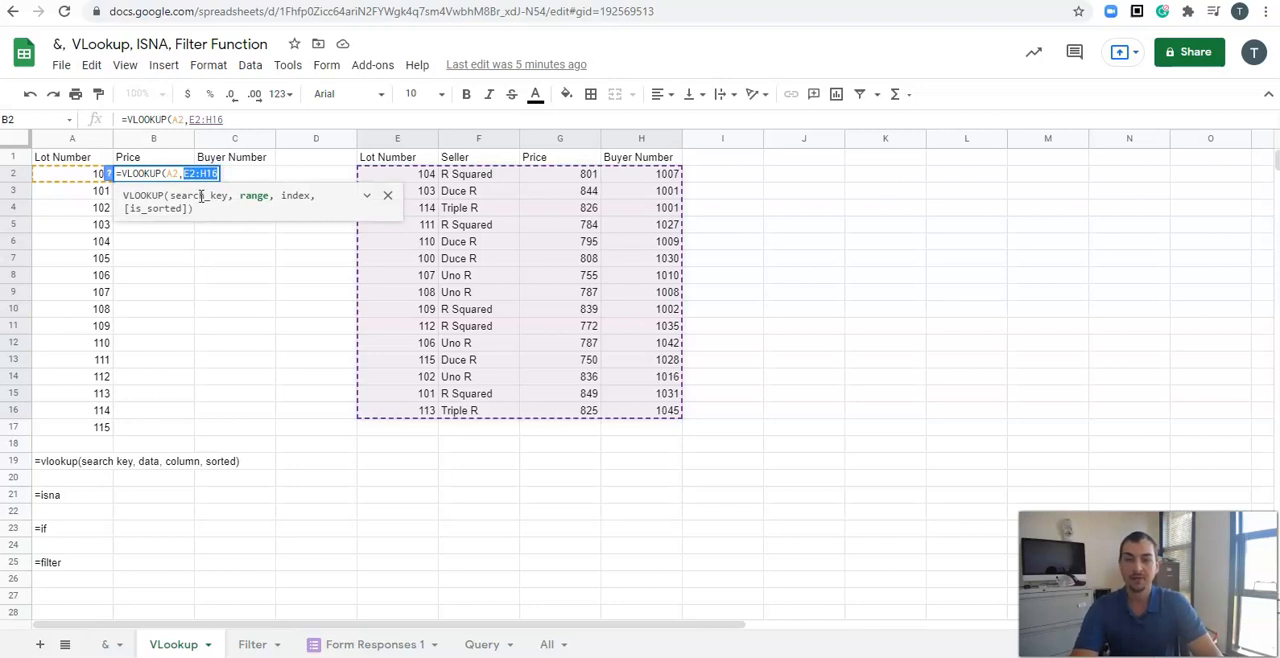
Step: Make the lookup range absolute as $E$2:$H$16
key("F4")
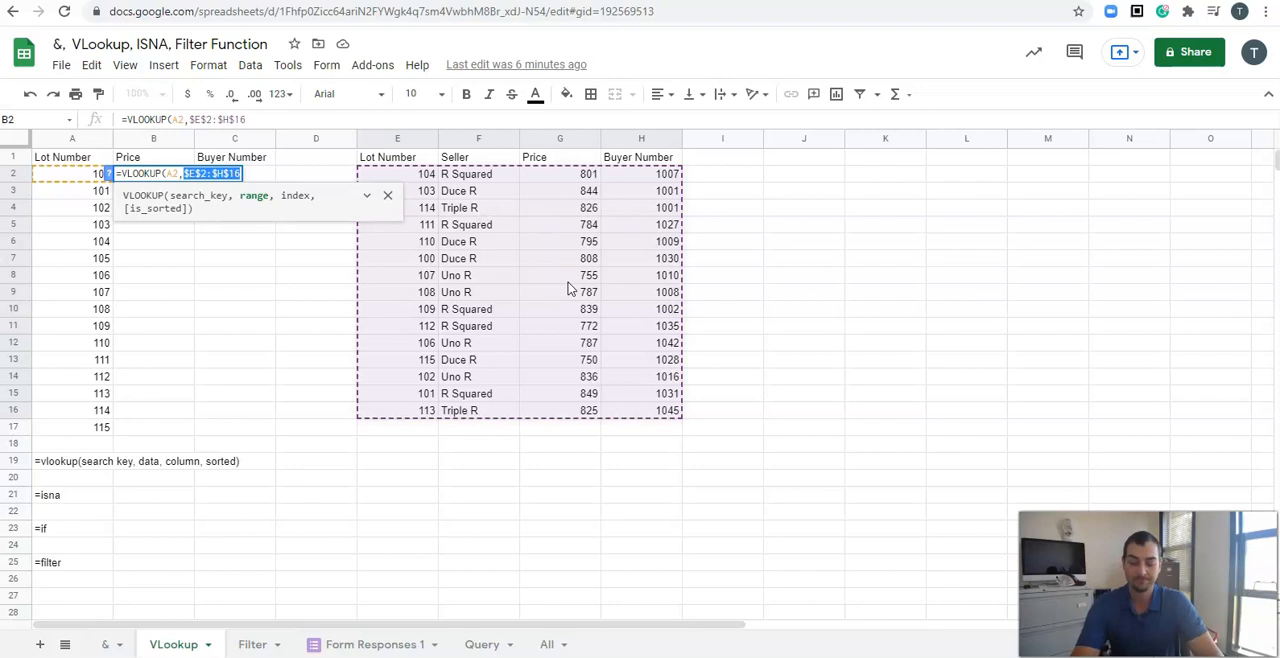
type(",")
key("BackSpace")
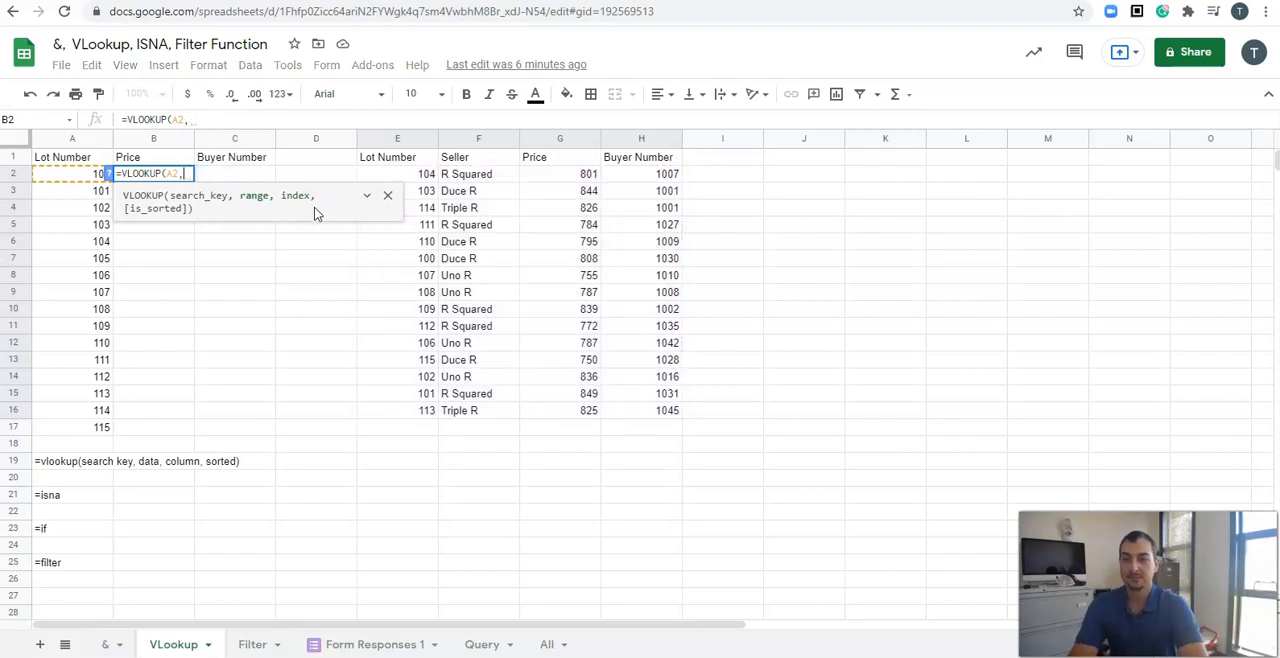
left_click_drag(415, 174, 674, 408)
key("F4")
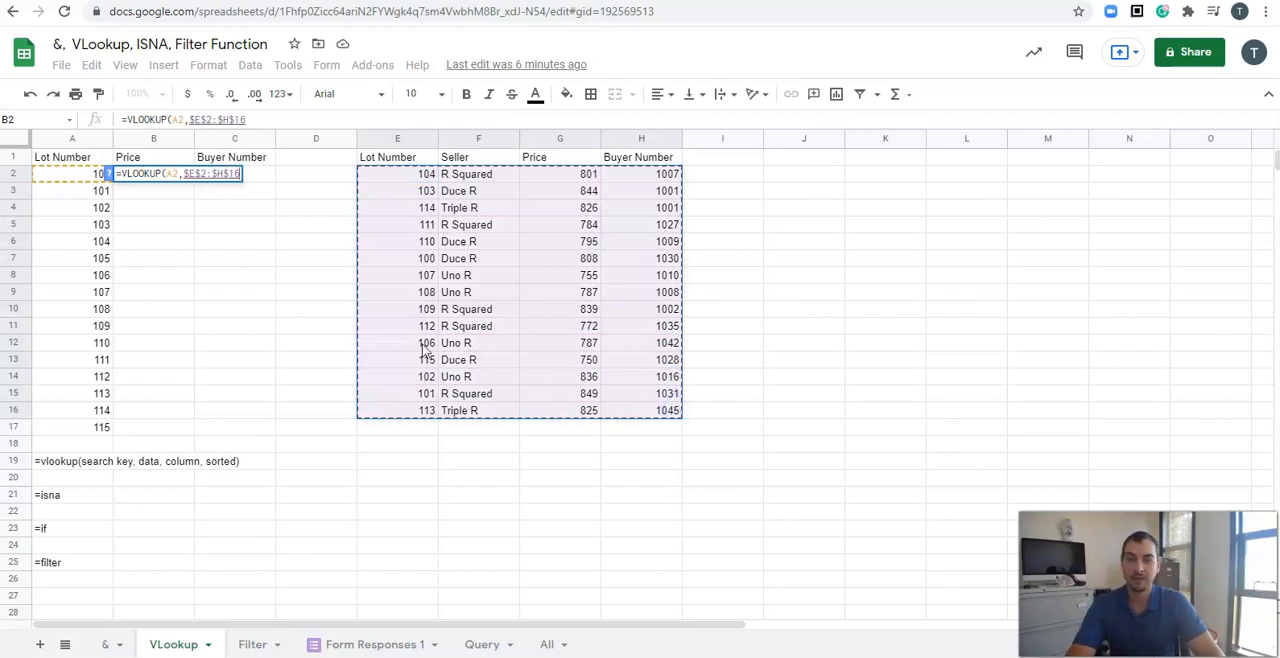
Step: Finish the B2 formula with column index 3 and FALSE, and enter it
type(",")
left_click(367, 195)
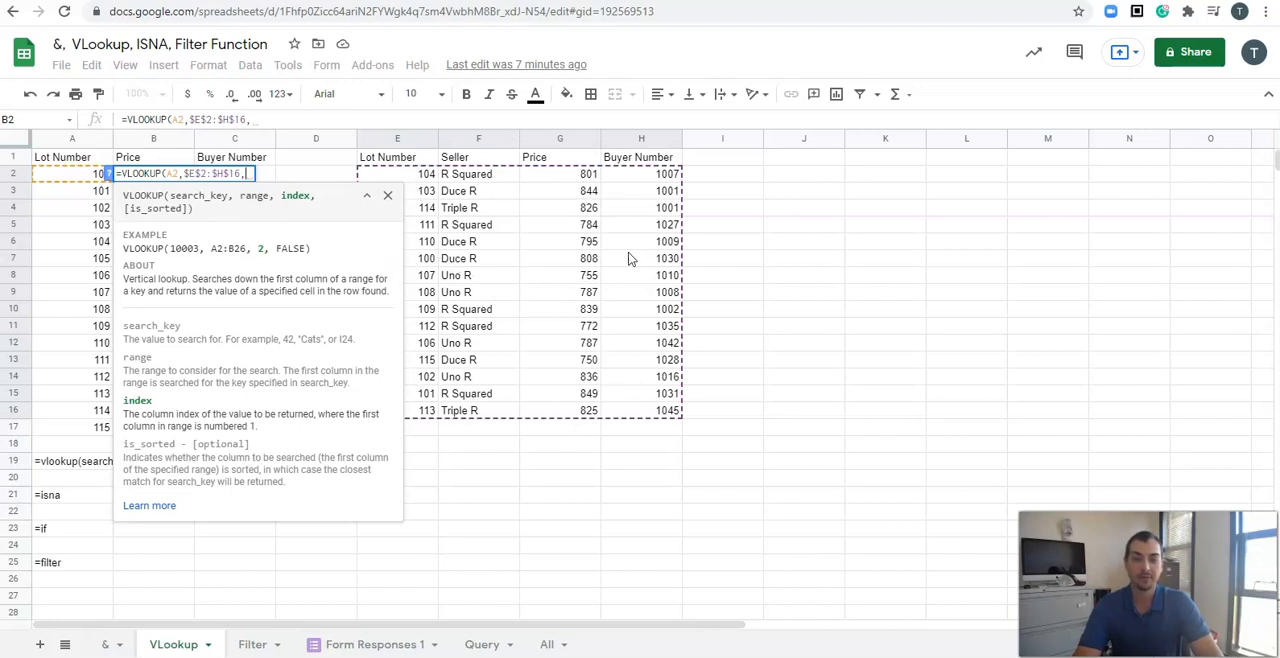
type("3")
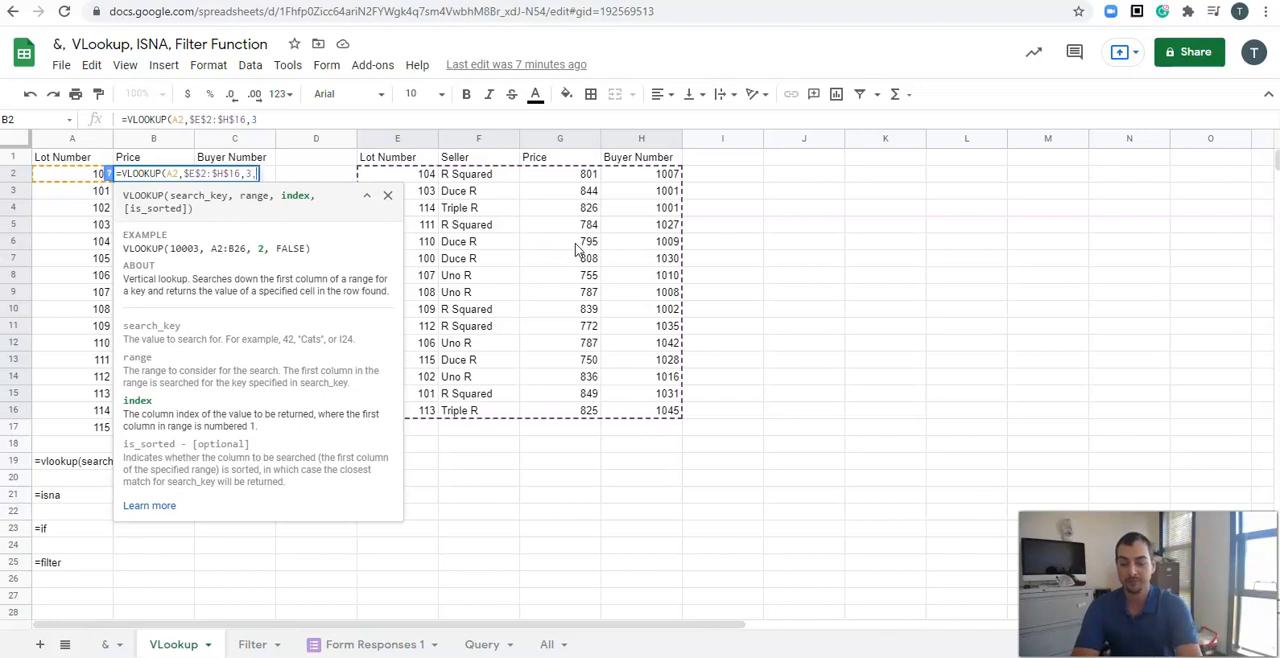
type(",")
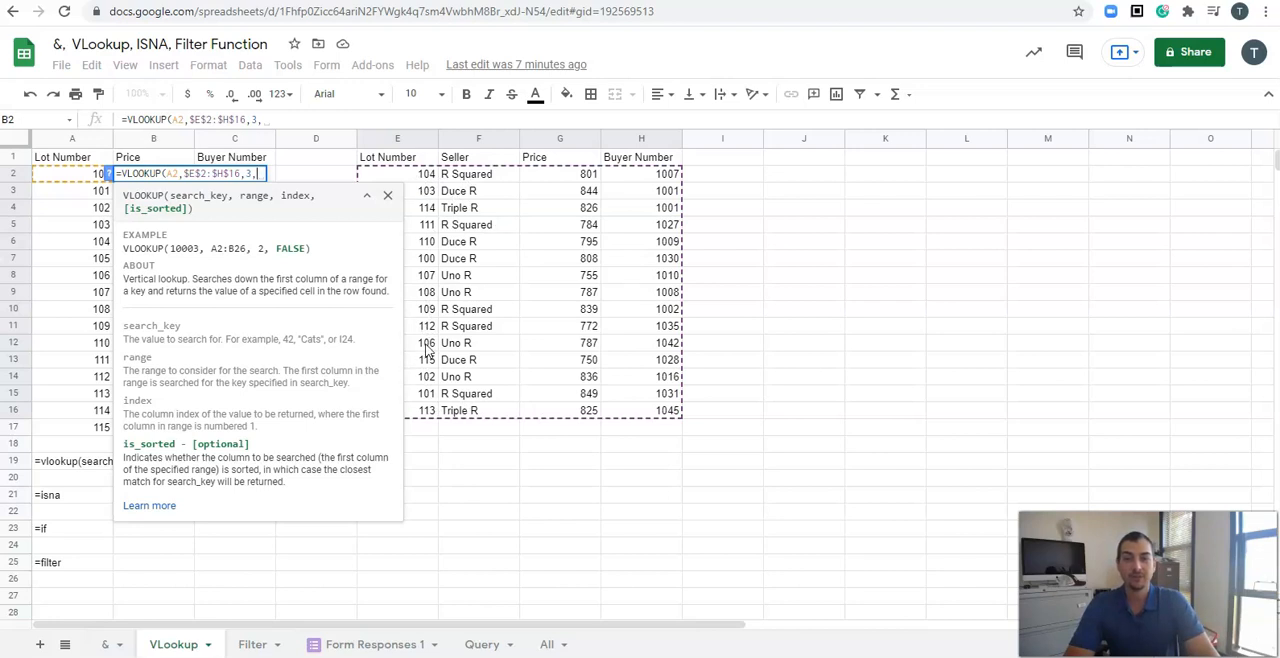
type("FALSE)")
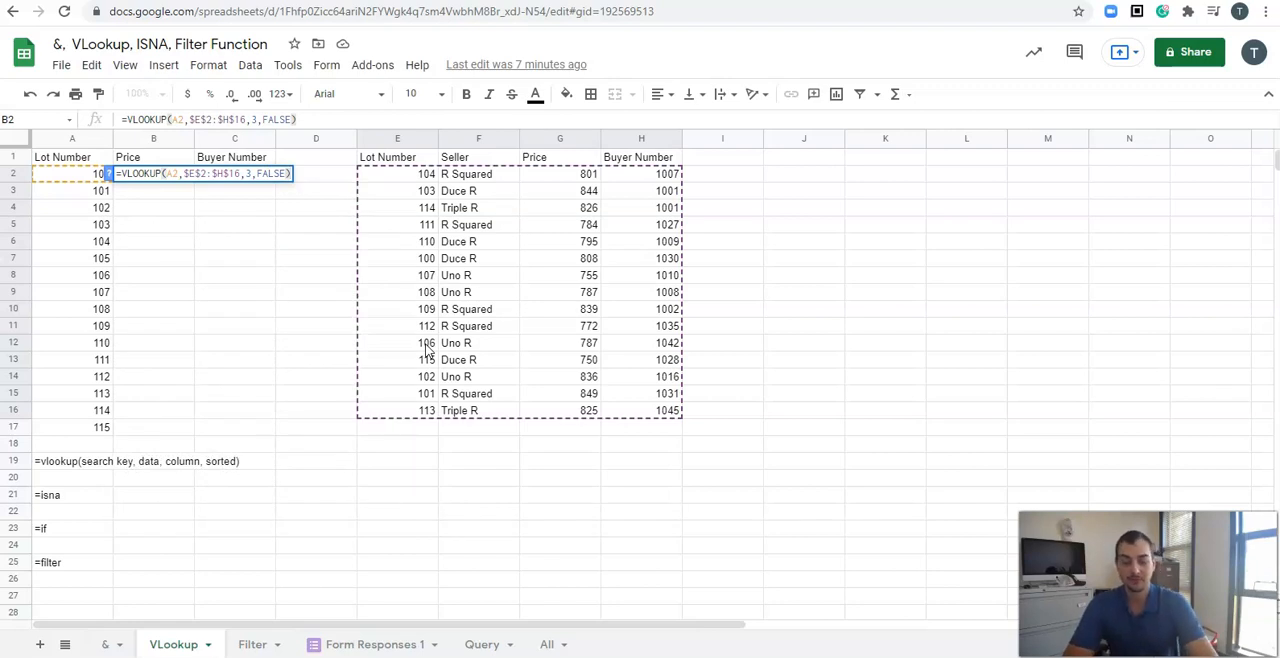
key("Return")
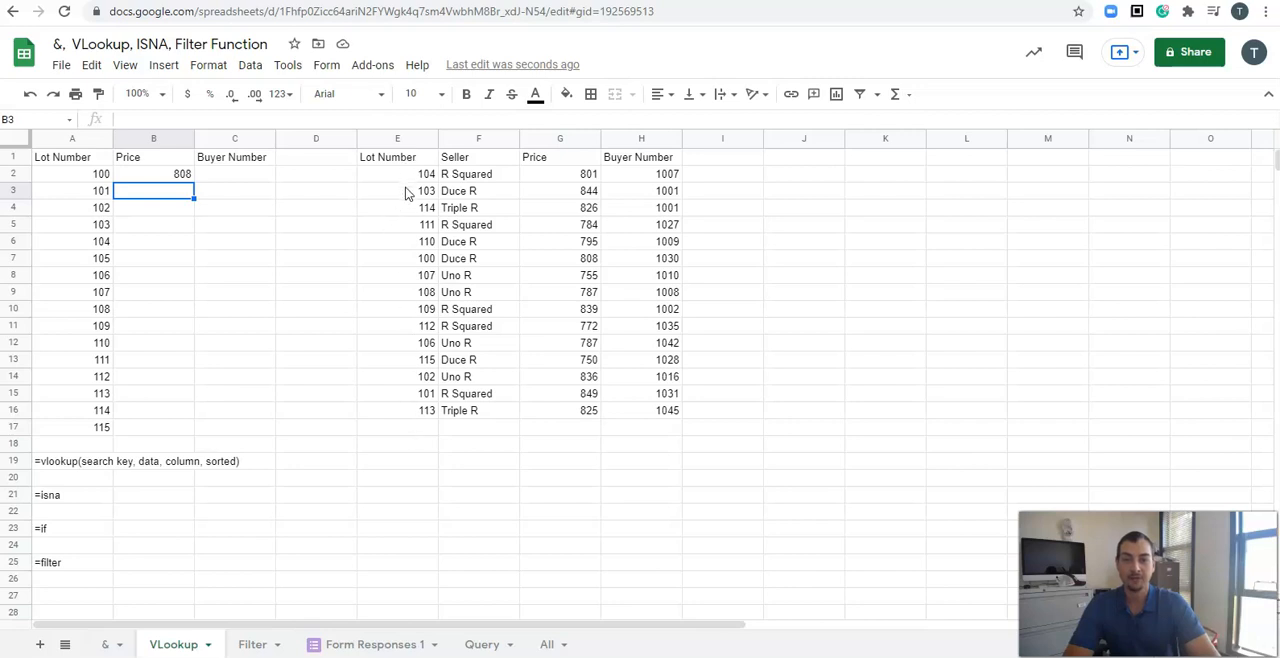
Step: Fill the B2 price formula down through B17
left_click(411, 259)
left_click_drag(411, 259, 559, 261)
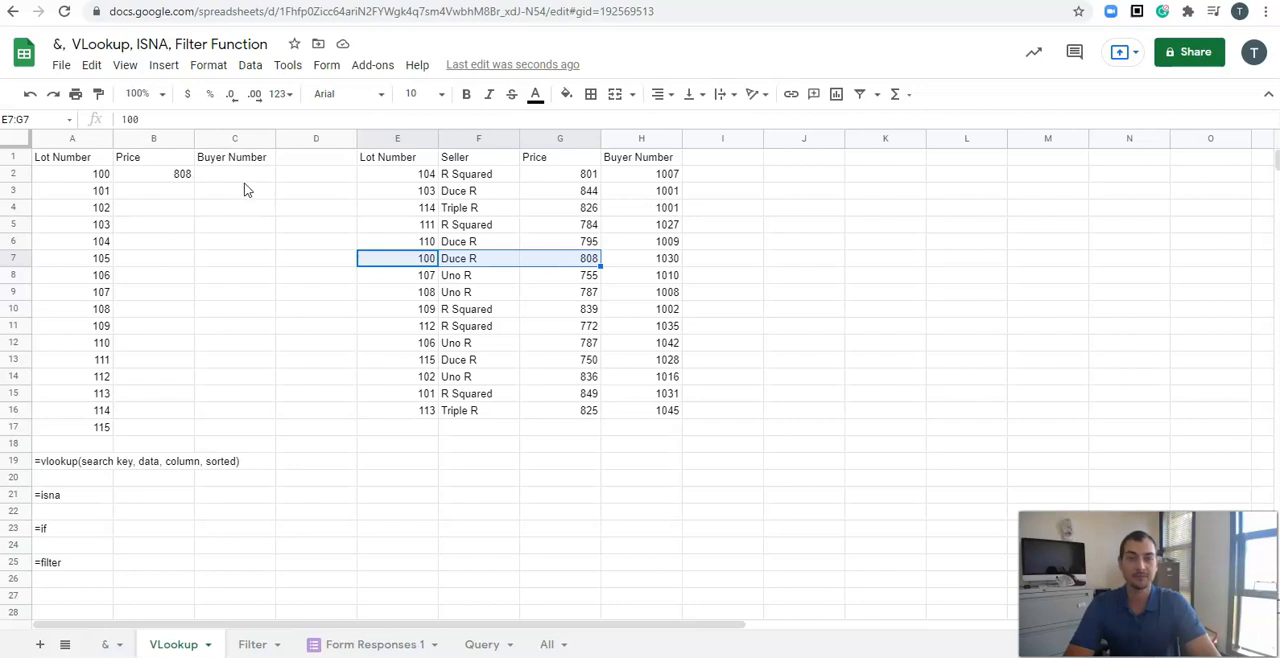
left_click(192, 176)
left_click_drag(193, 179, 194, 425)
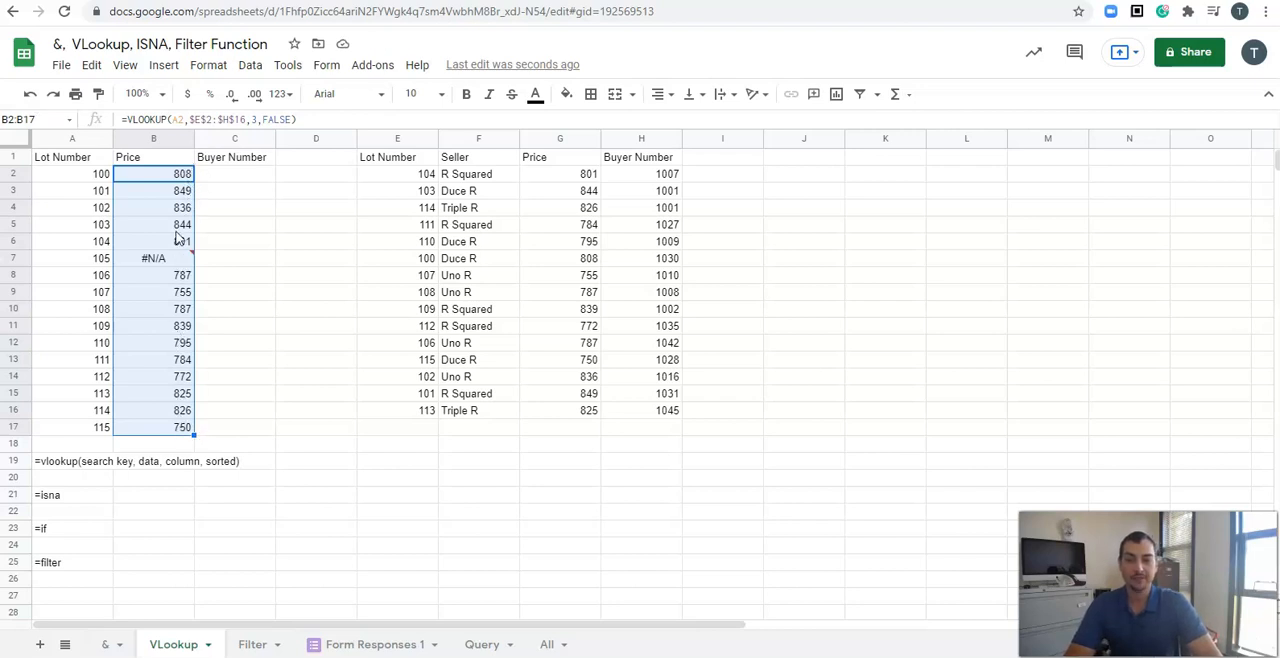
Step: Inspect the #N/A error for lot 105 against the lot numbers in the lookup table
left_click(137, 266)
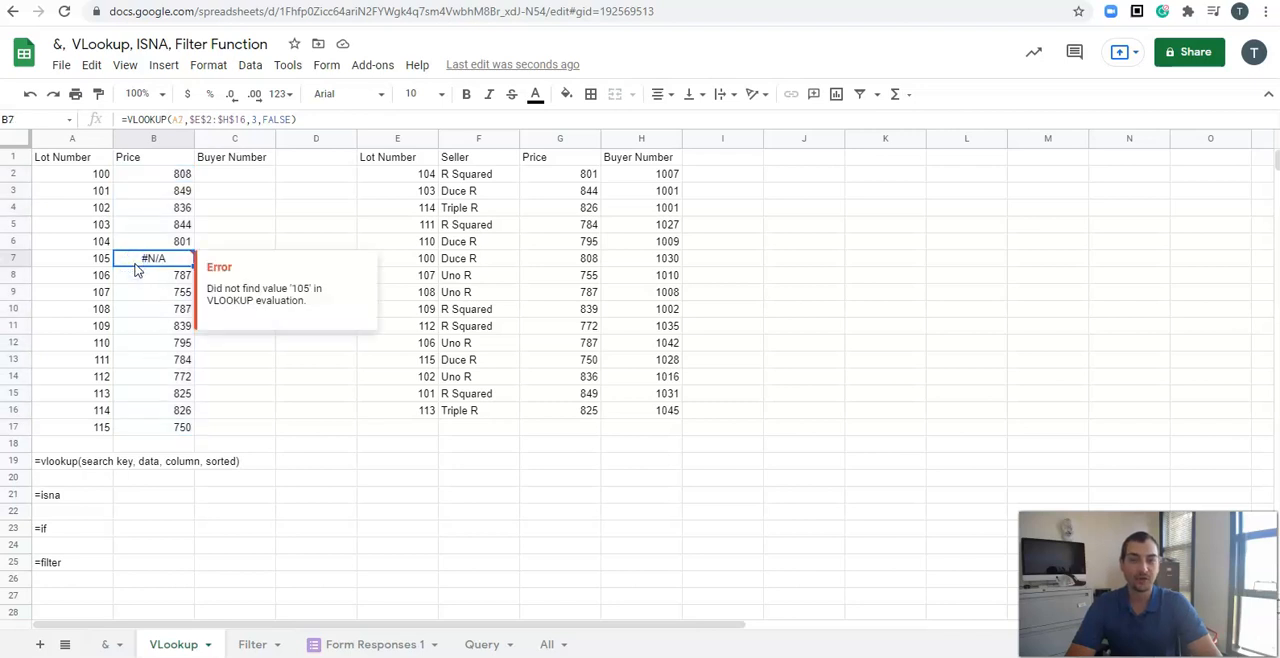
left_click_drag(396, 174, 420, 408)
left_click(170, 261)
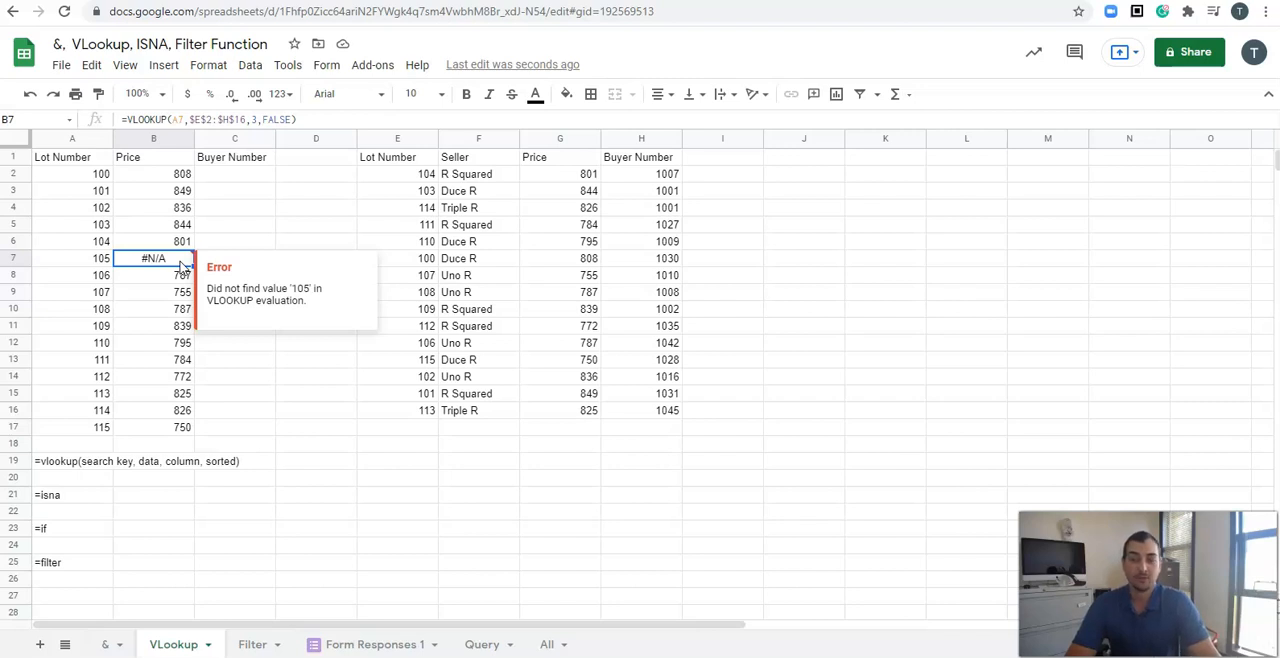
Step: Enter =VLOOKUP(A2,E2:H16,4,False) in C2 to return the buyer number
left_click(250, 178)
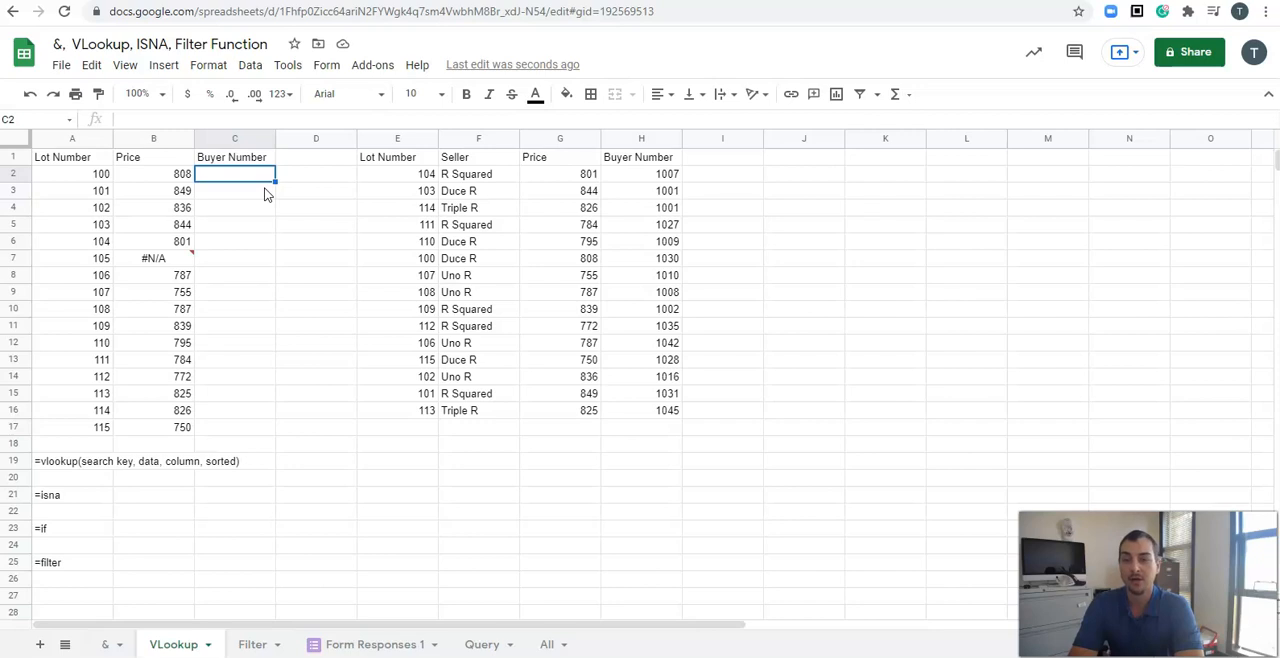
type("=vlo")
left_click(266, 195)
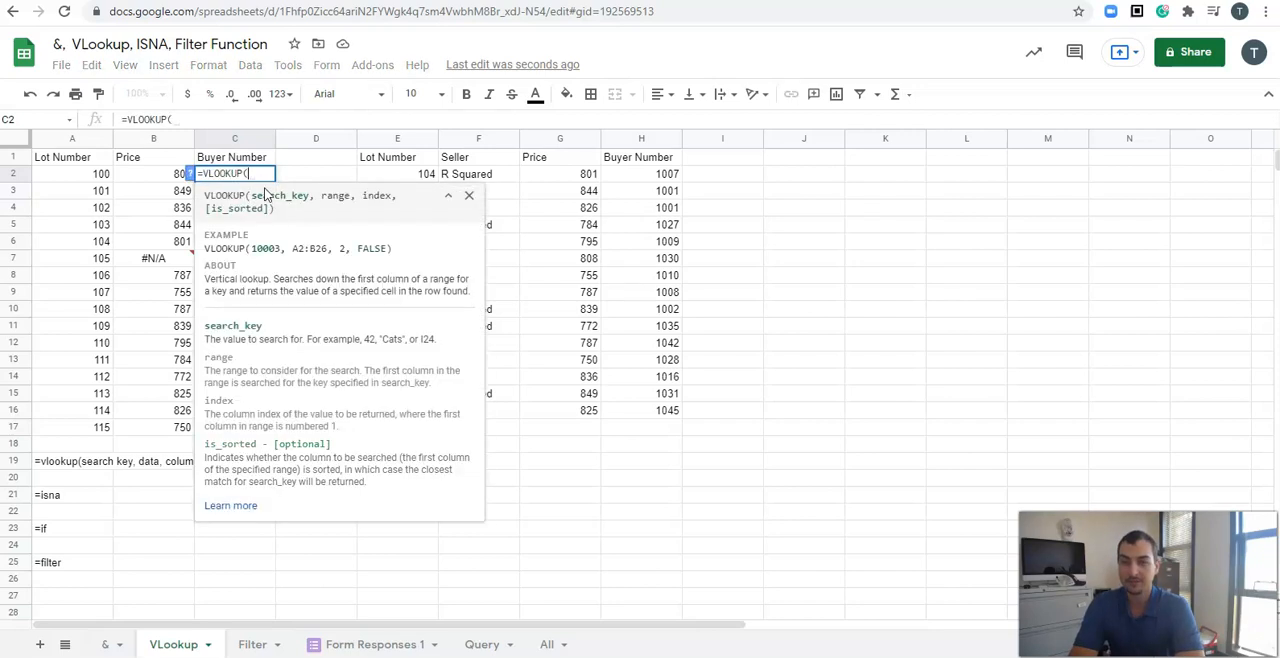
left_click(91, 177)
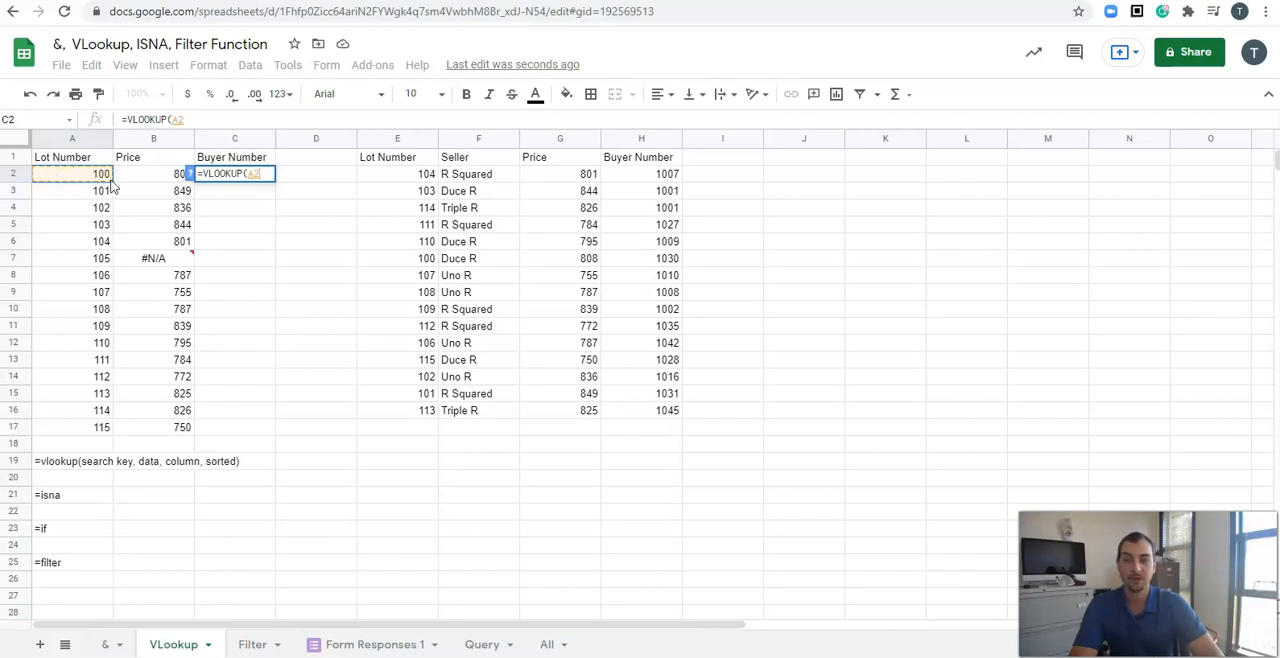
type(",")
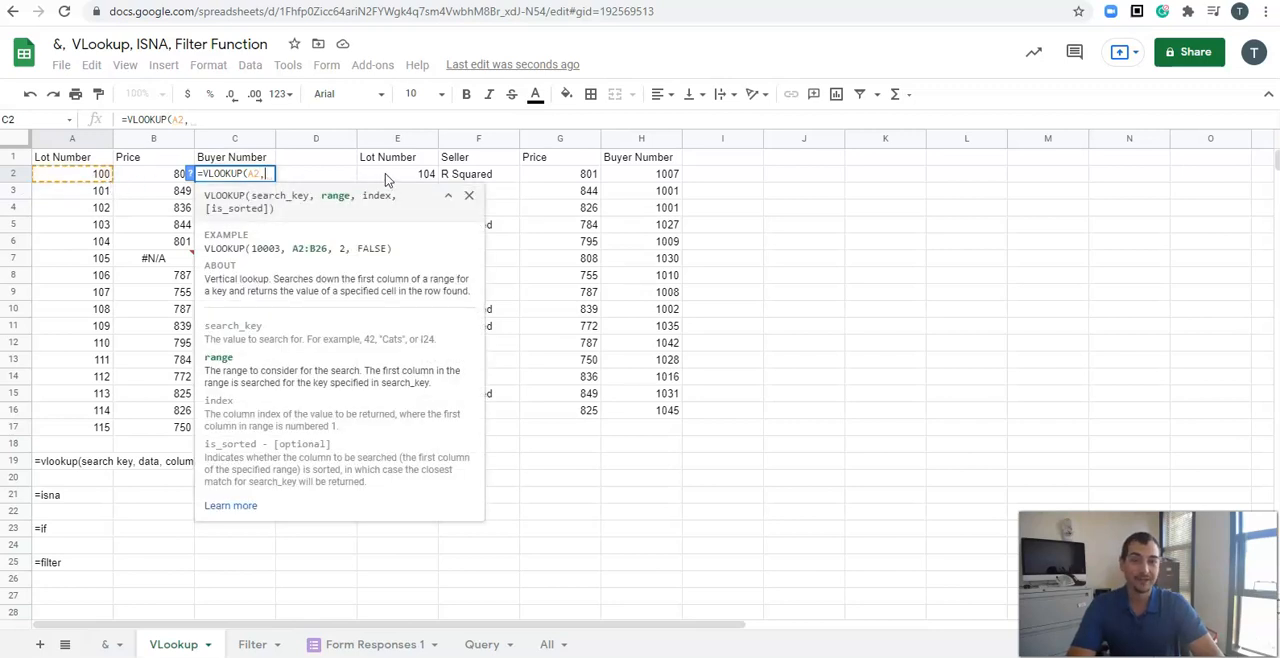
left_click_drag(385, 173, 674, 415)
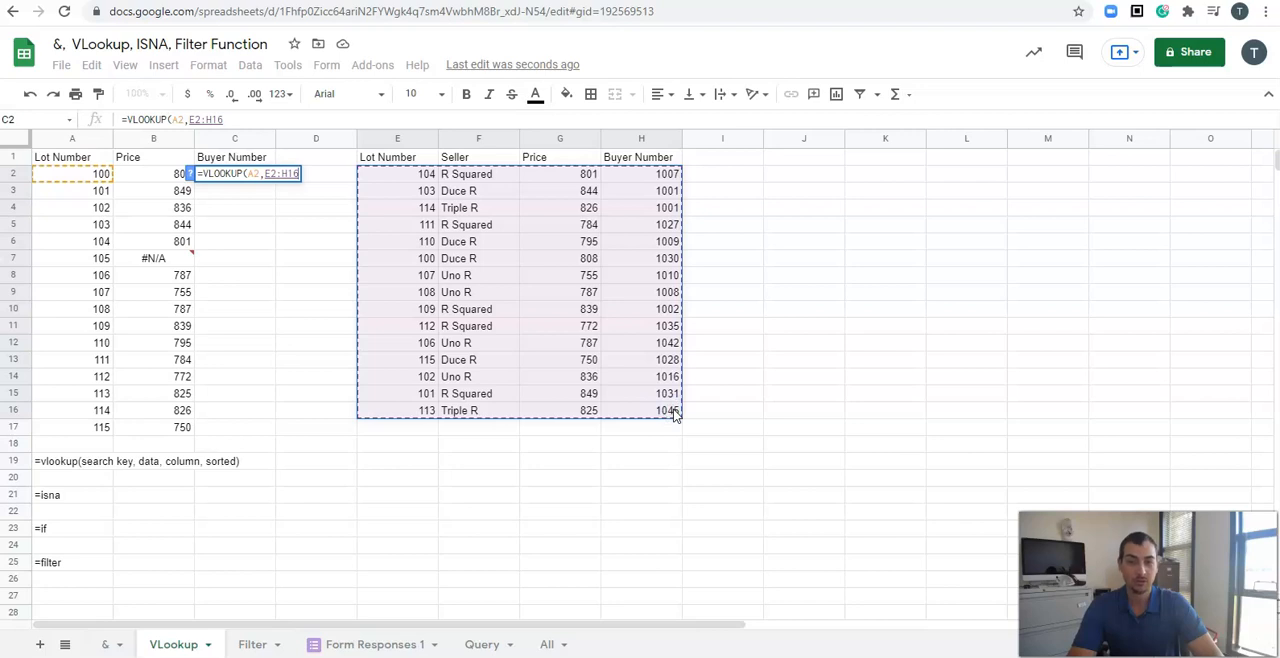
type(",")
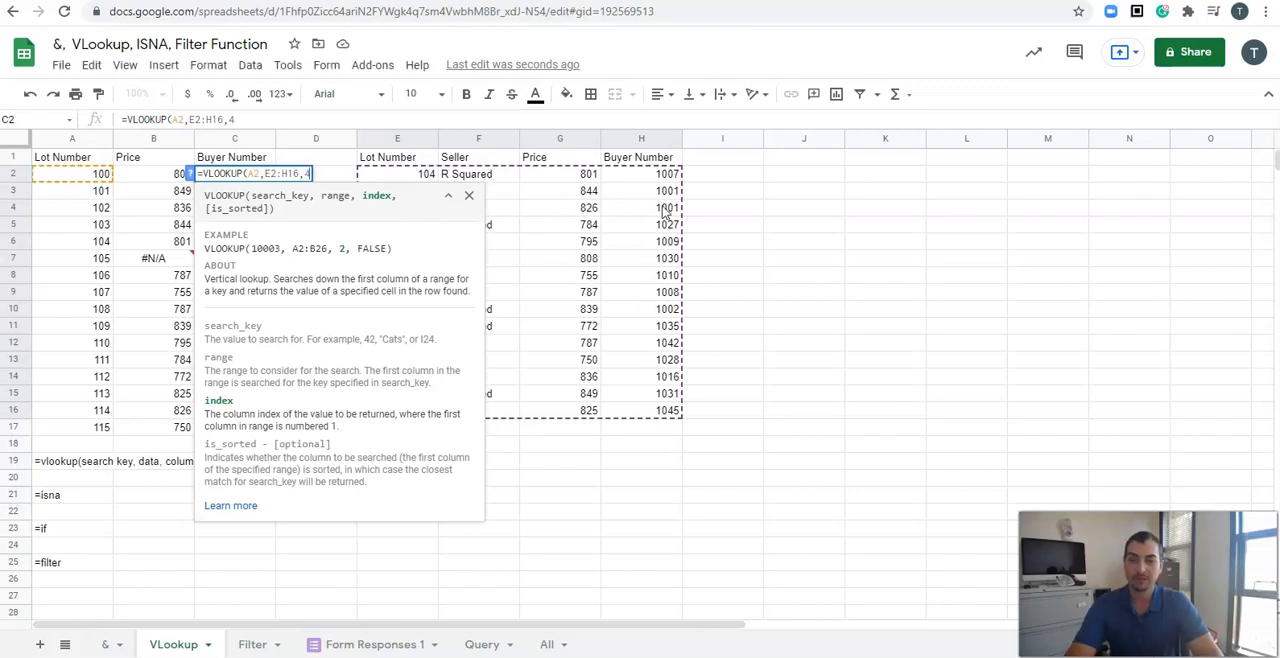
type("4,")
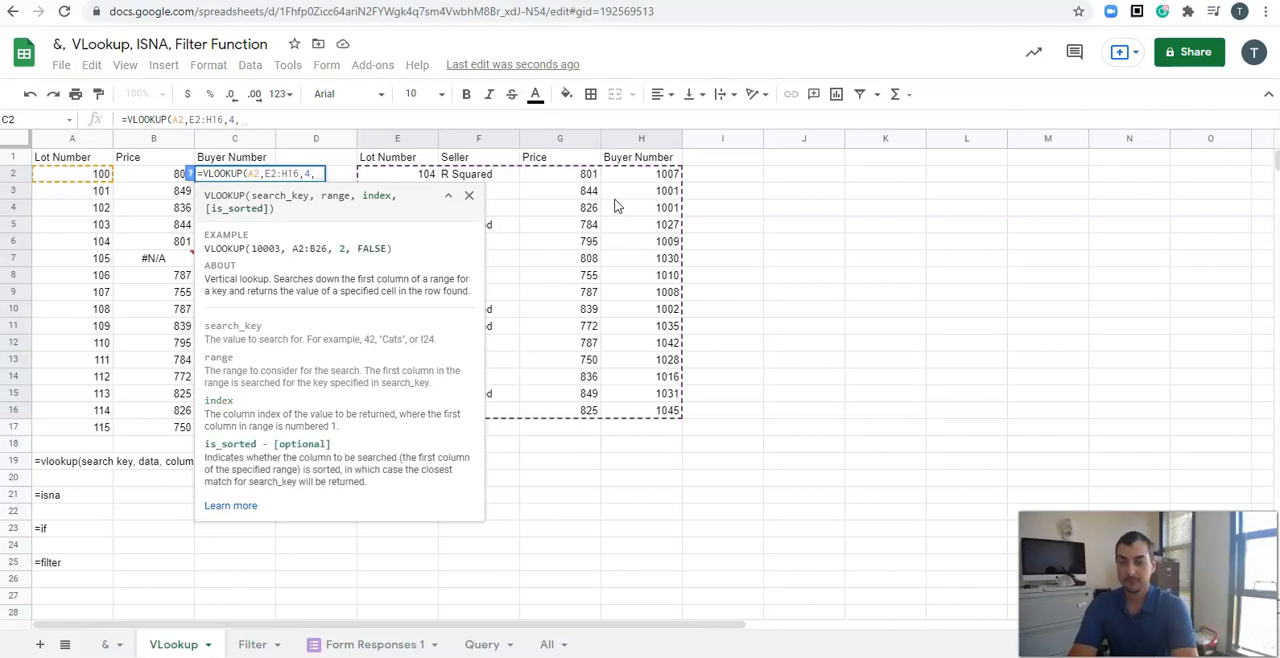
type("Fals")
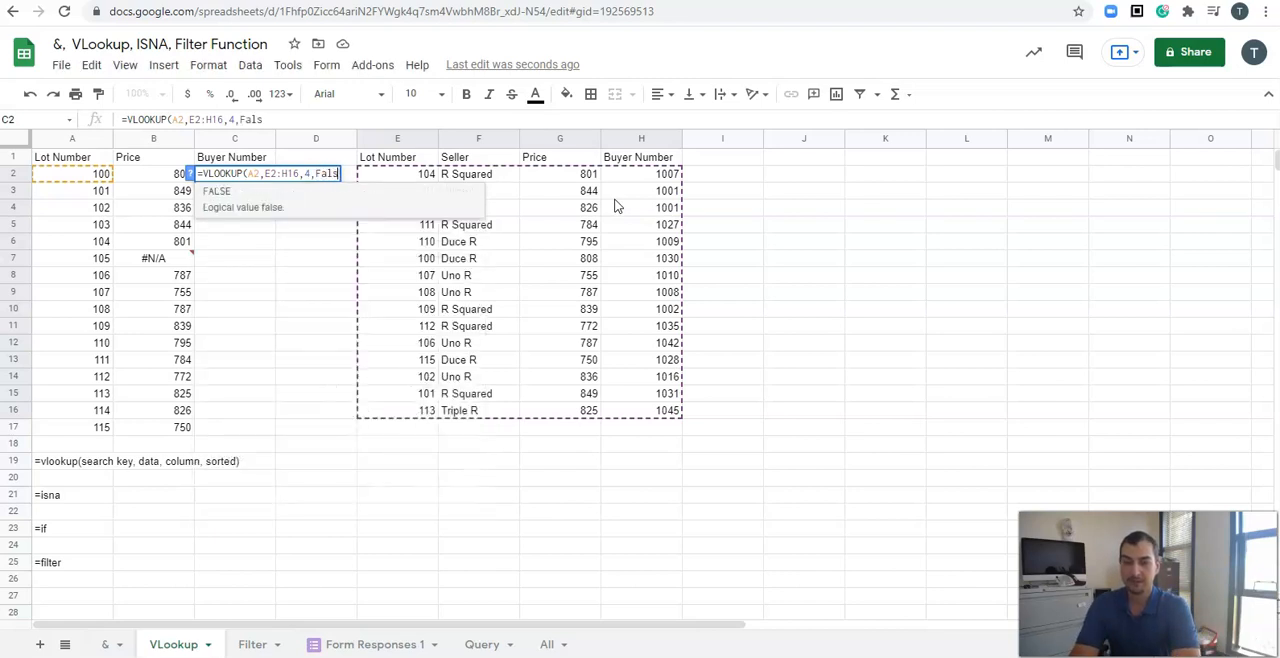
type("e)")
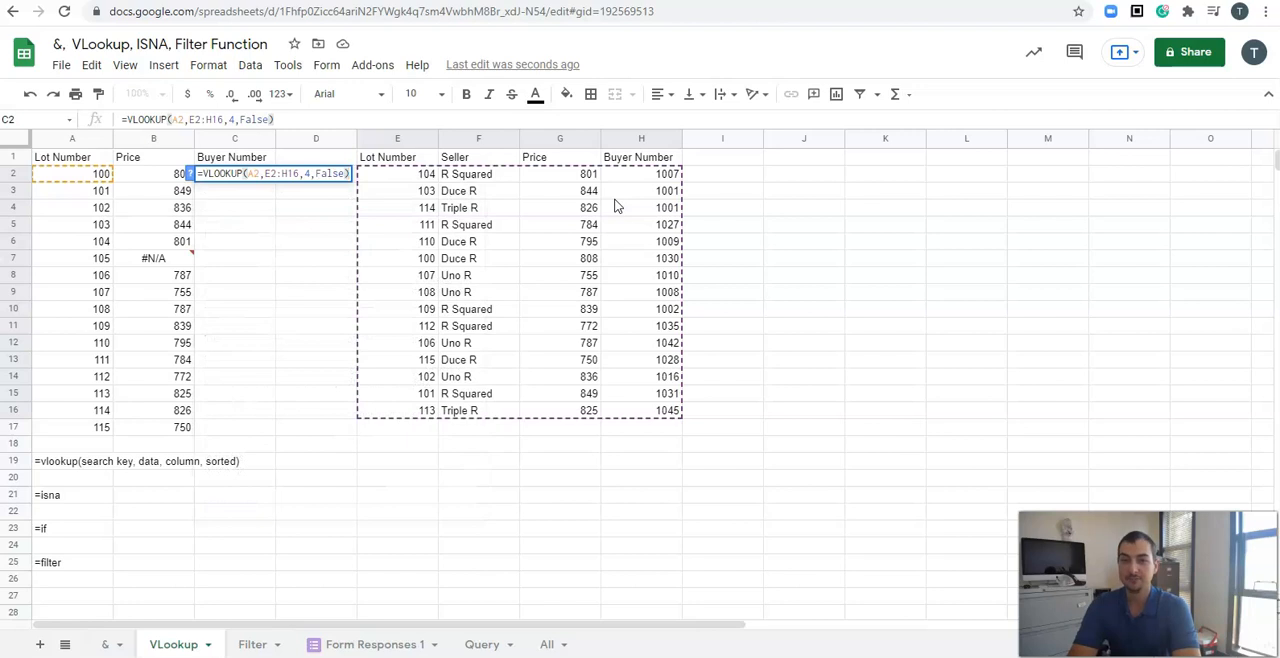
key("Return")
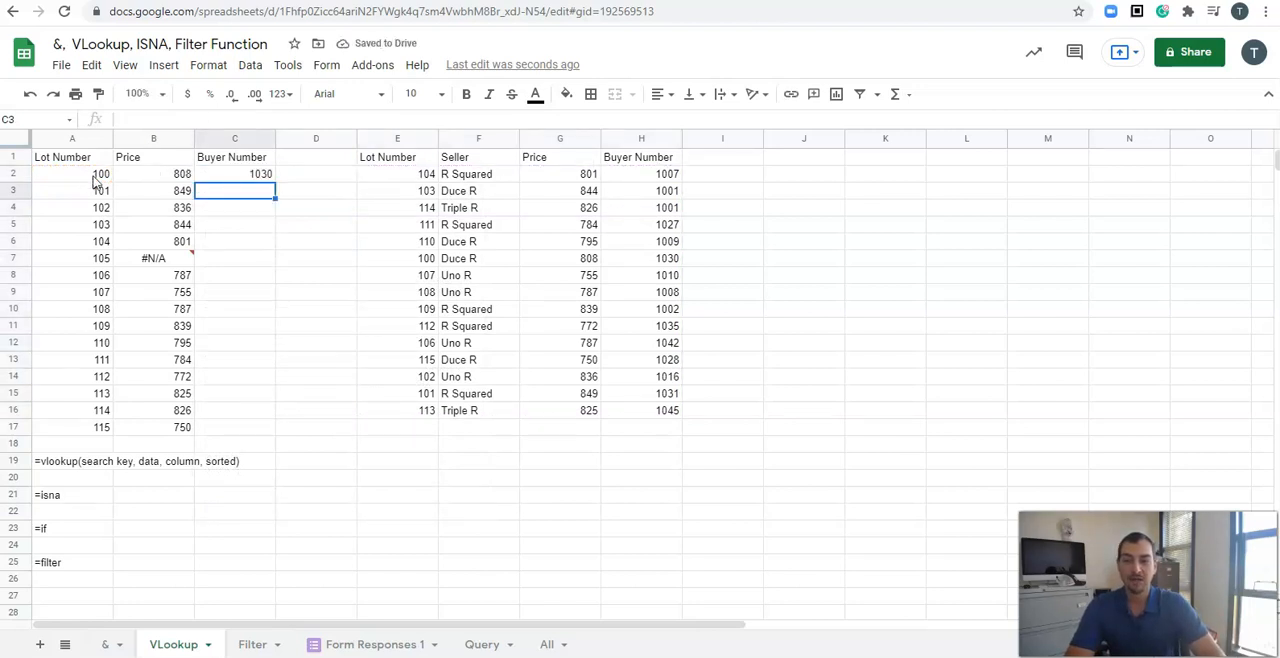
Step: Fill the C2 buyer number formula down through C17
left_click_drag(405, 258, 643, 257)
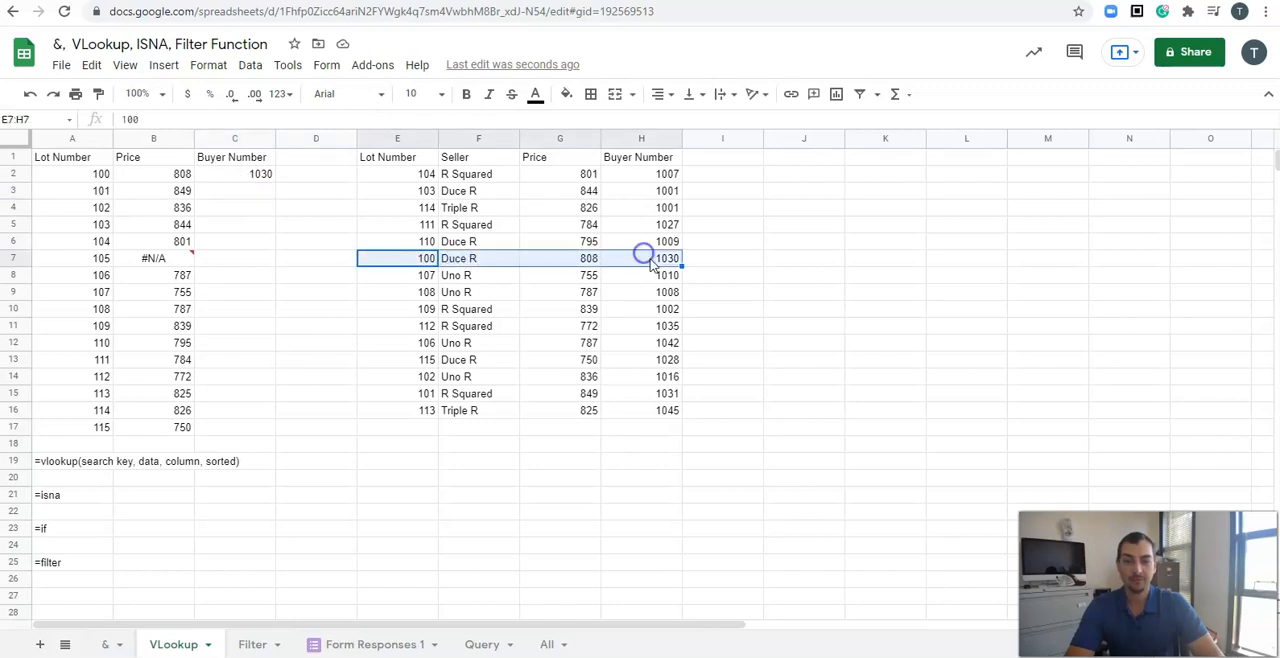
left_click(643, 258)
left_click(234, 175)
left_click_drag(274, 180, 286, 434)
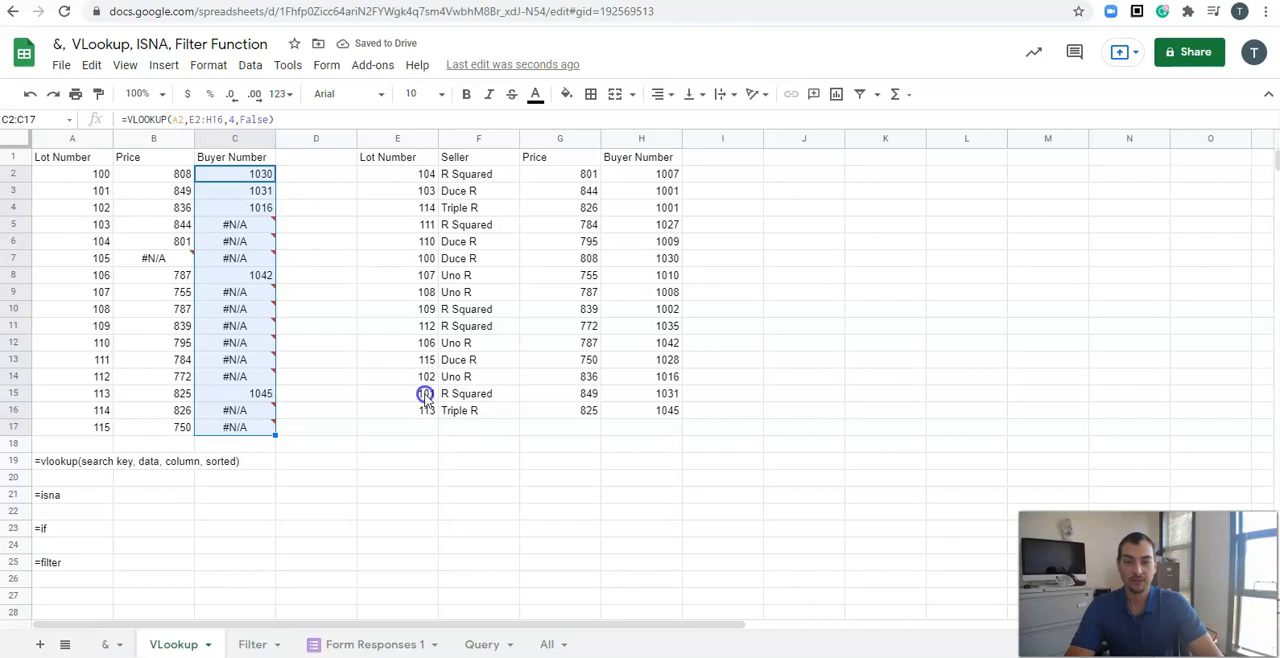
Step: Compare the #N/A buyer-number cells in column C with the lot numbers in the lookup table
left_click_drag(391, 394, 623, 394)
left_click(634, 397)
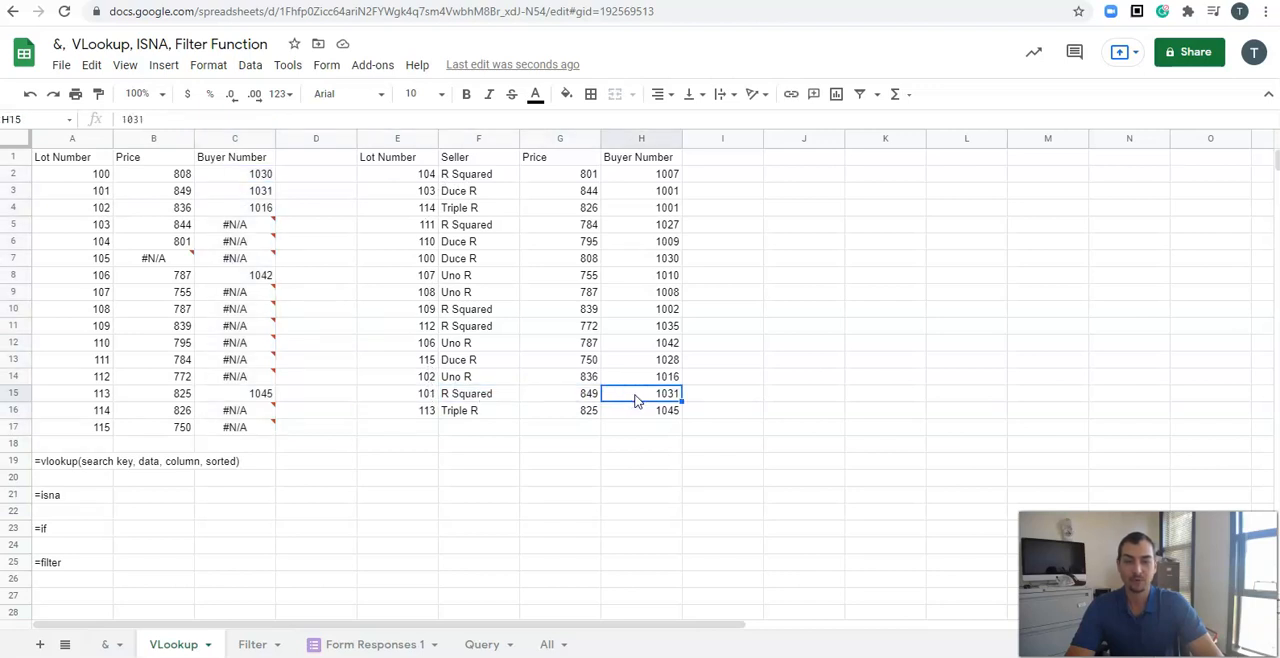
left_click(236, 191)
left_click(232, 215)
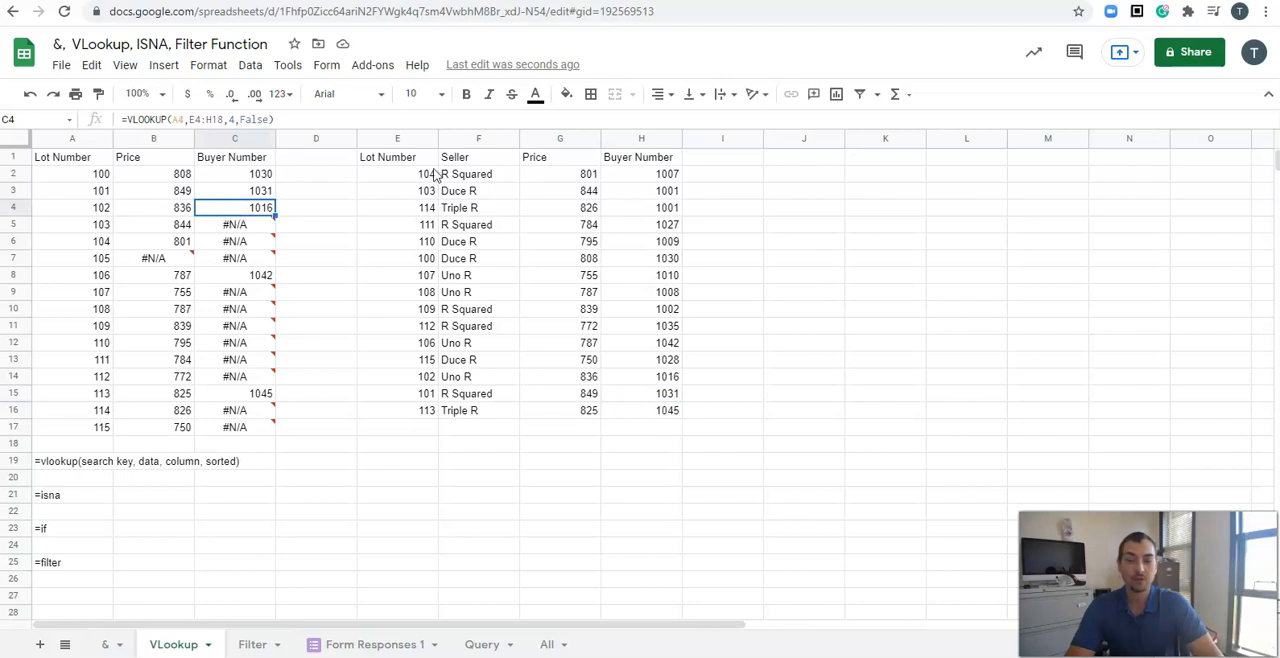
left_click_drag(425, 377, 655, 381)
mouse_move(238, 232)
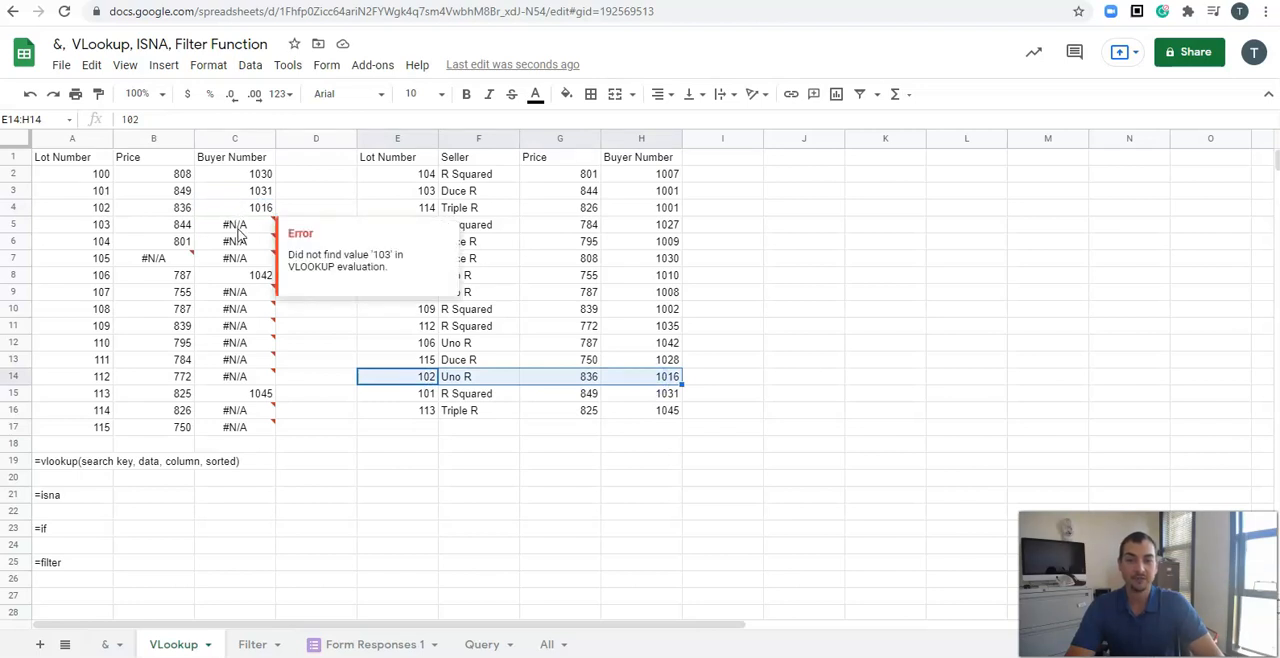
left_click(240, 226)
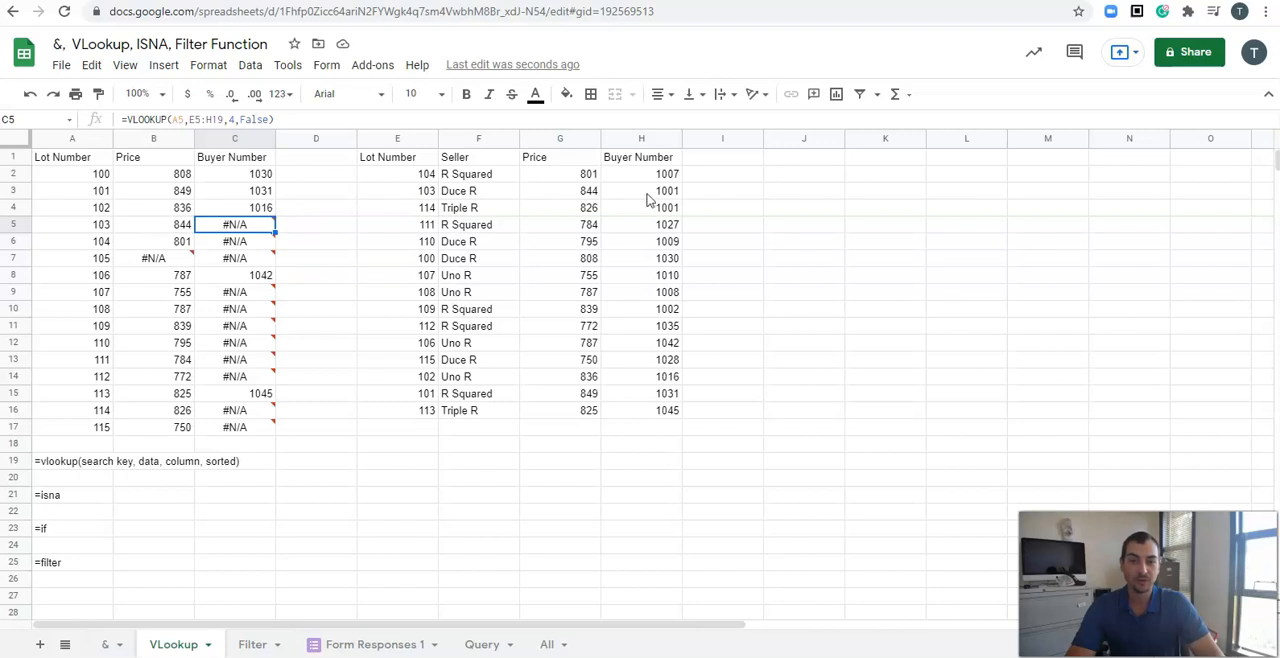
left_click(646, 194)
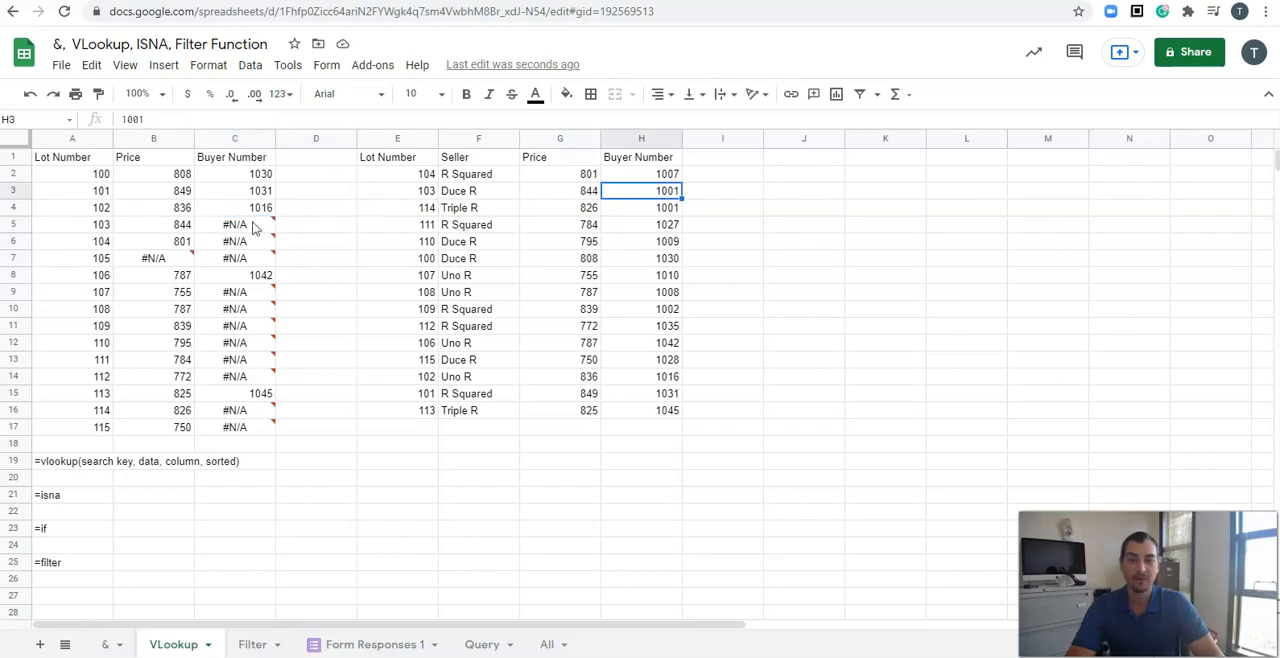
mouse_move(240, 228)
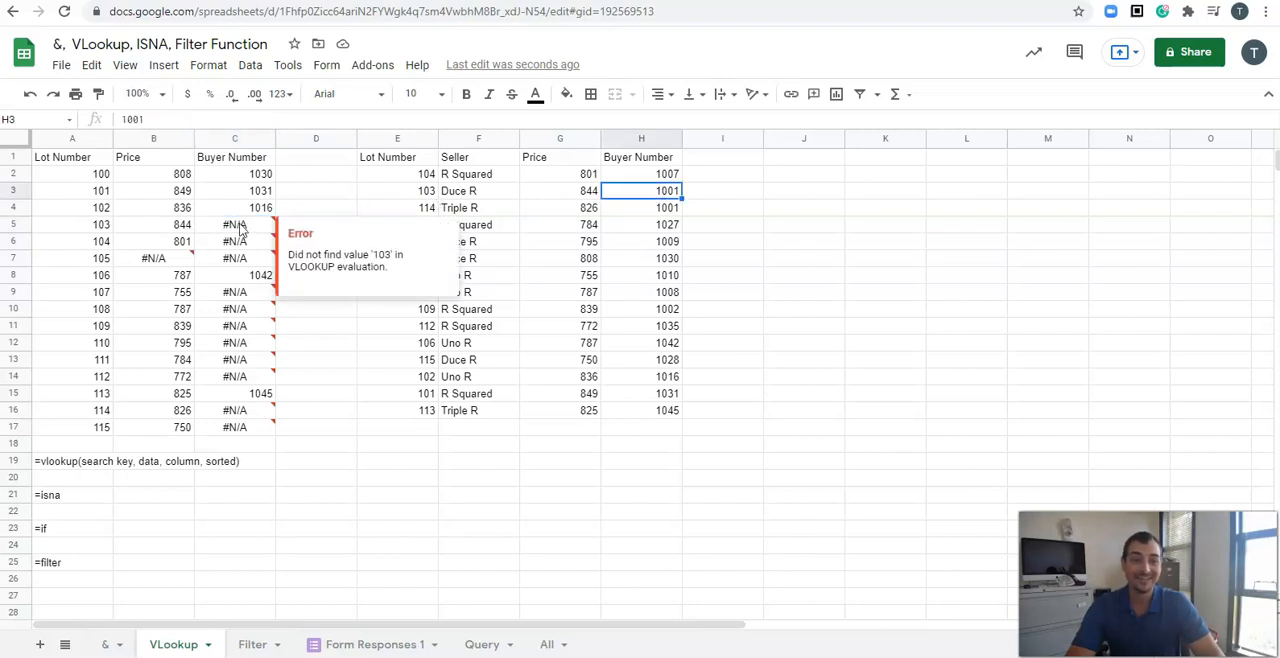
double_click(240, 226)
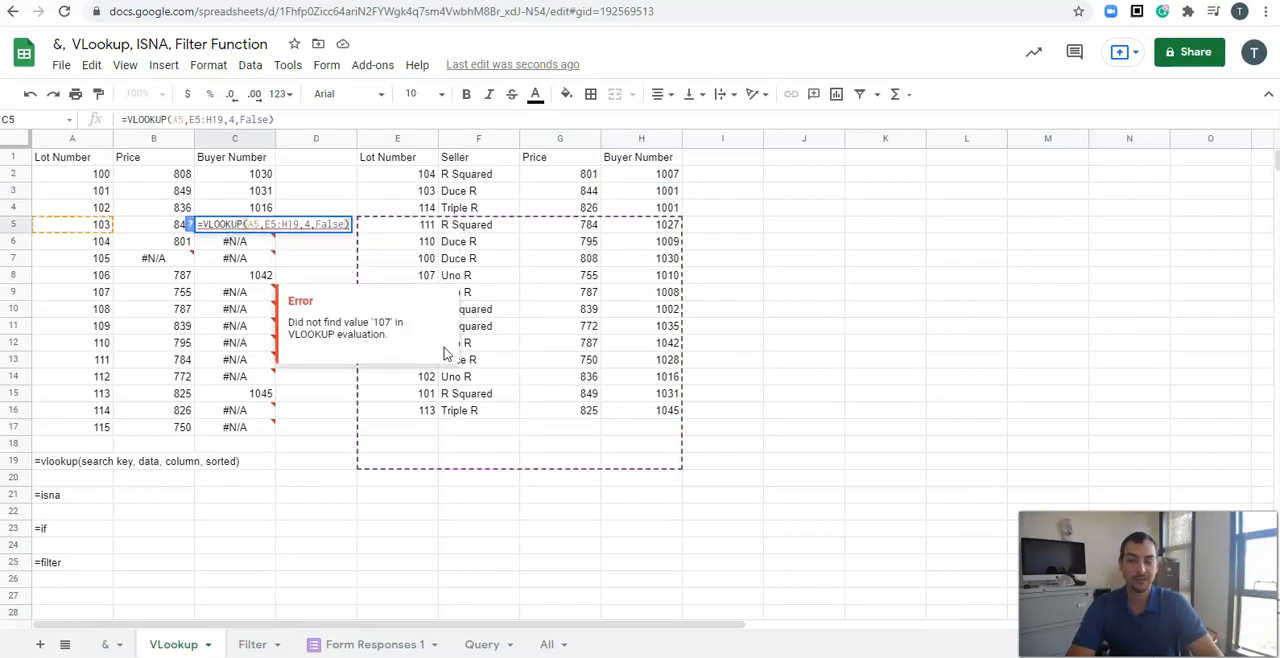
Step: Step through the buyer-number formulas from C2 down to C7 to examine how the lookup range shifts each row
double_click(243, 175)
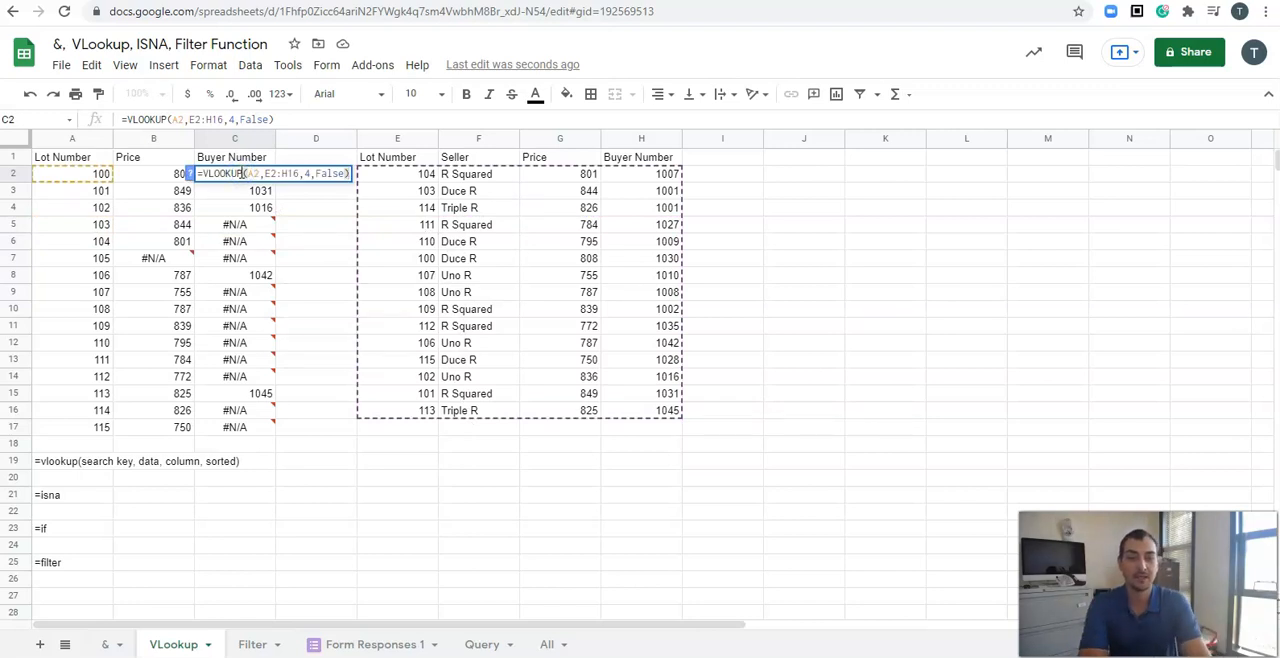
key("Return")
key("Return")
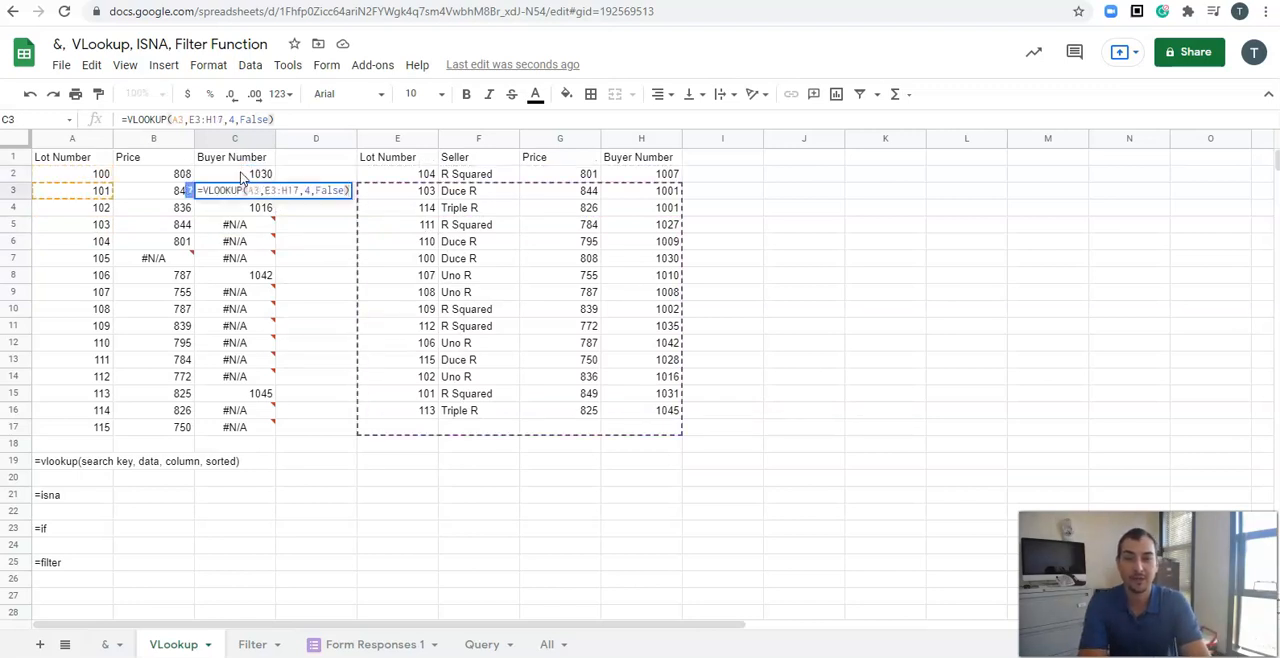
key("Return")
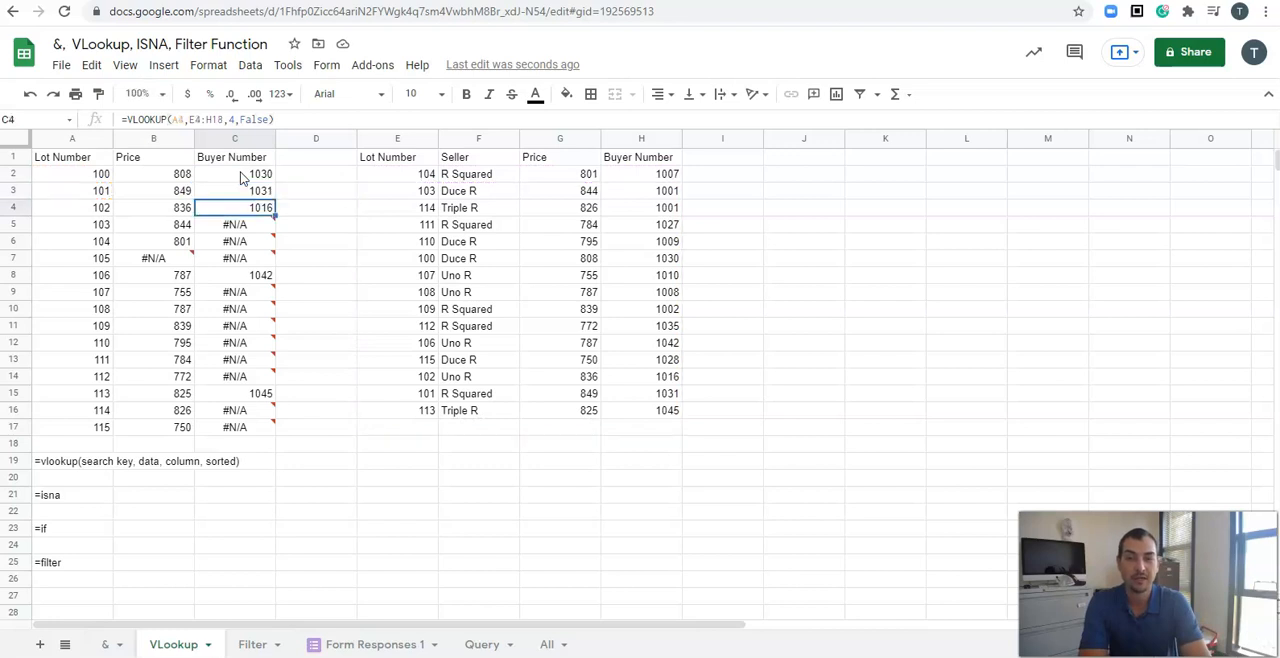
key("Return")
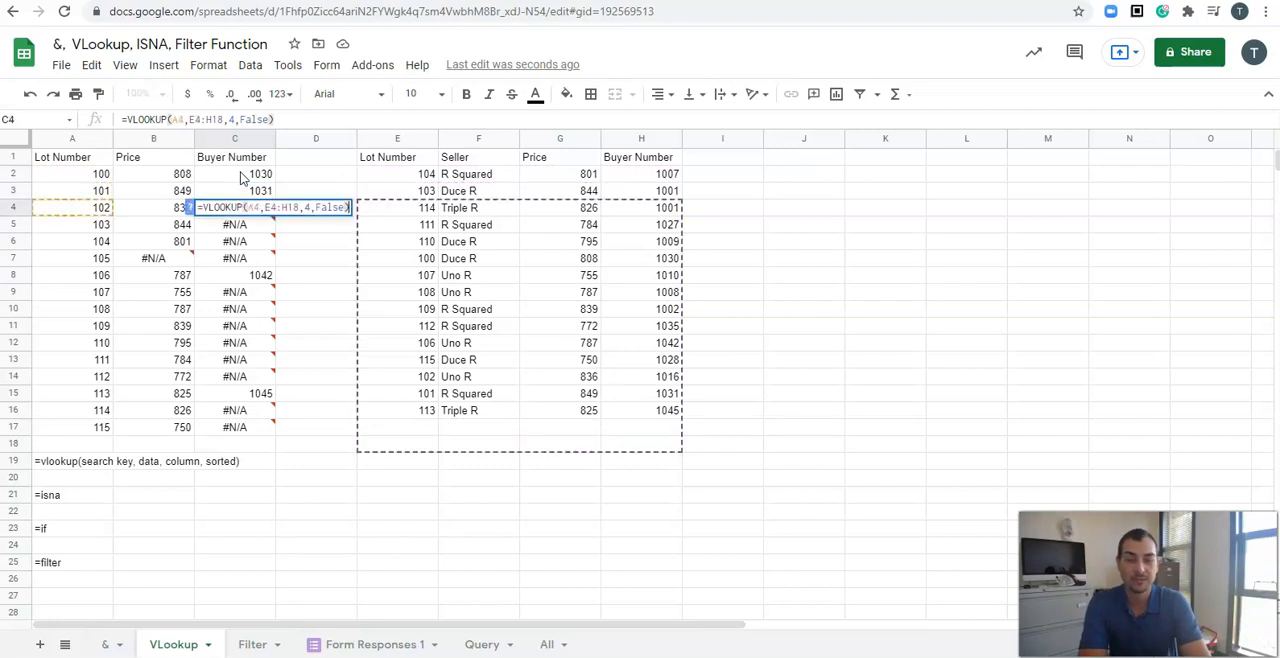
key("Return")
key("Return")
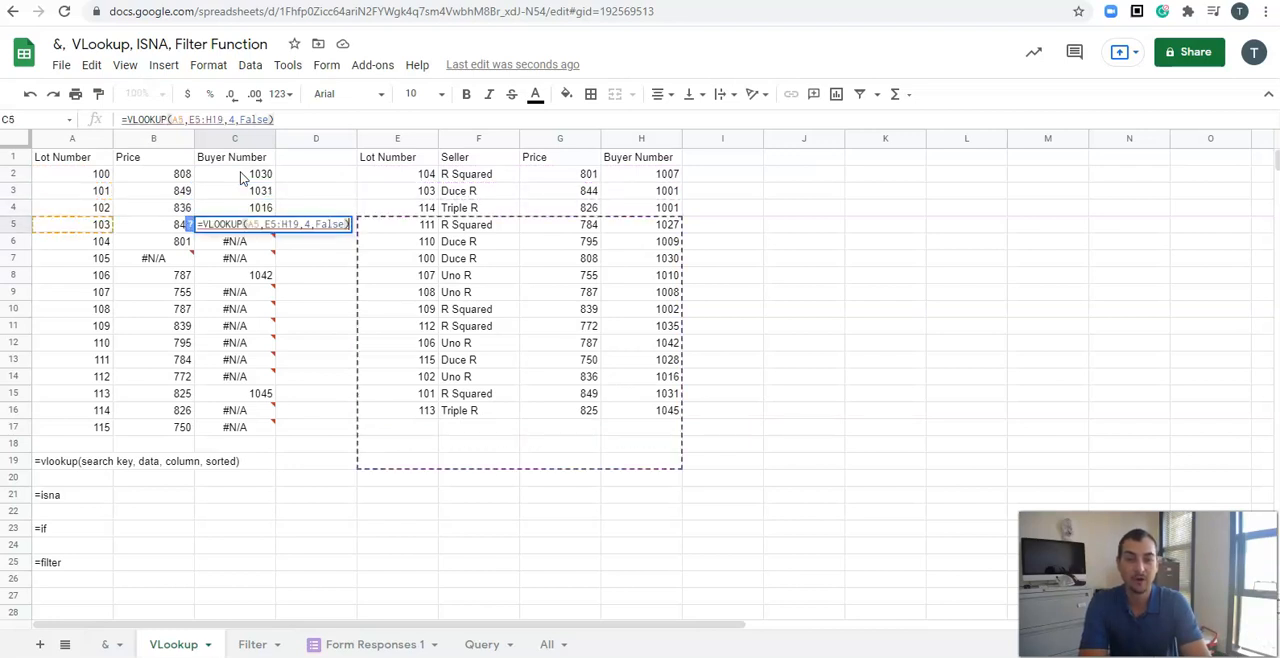
key("Return")
key("Return")
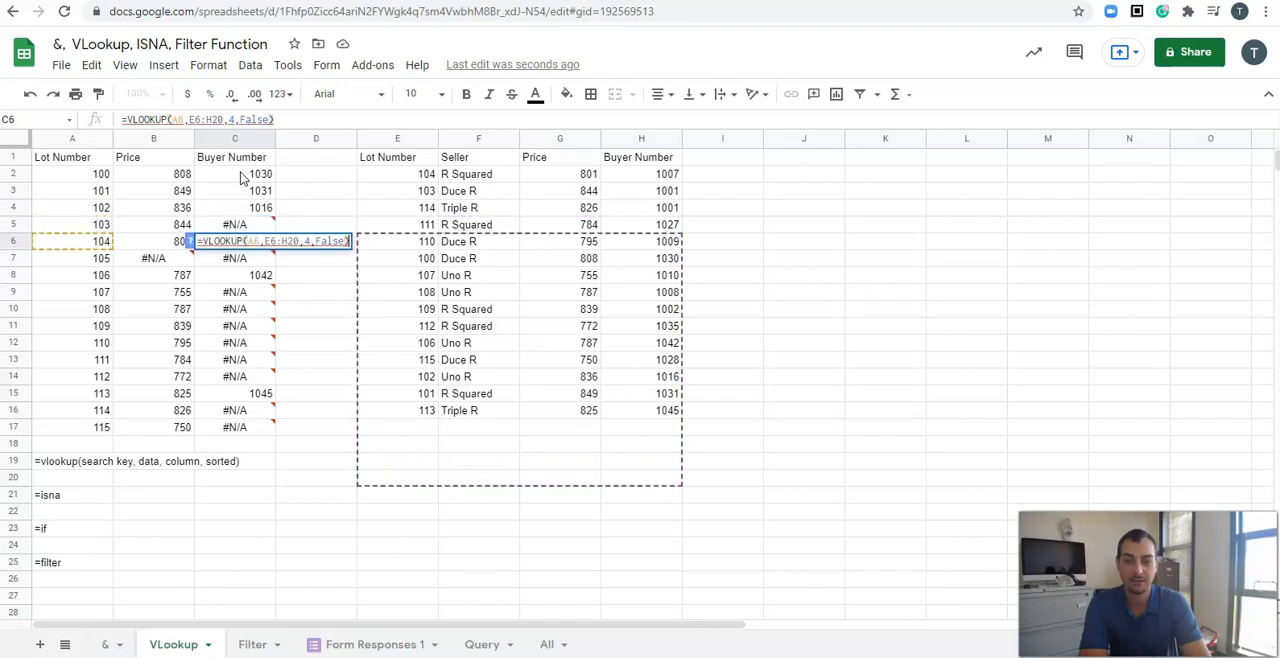
key("Return")
key("Return")
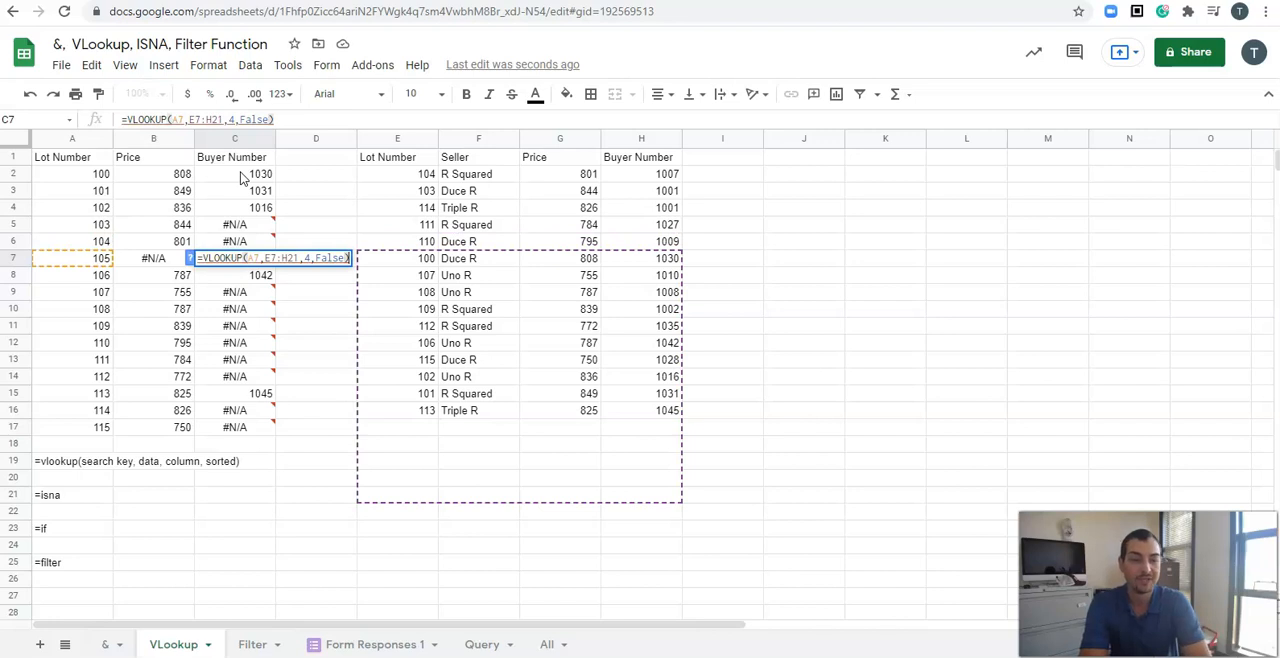
Step: Make the lookup range in the C2 formula absolute as $E$2:$H$16
left_click(240, 176)
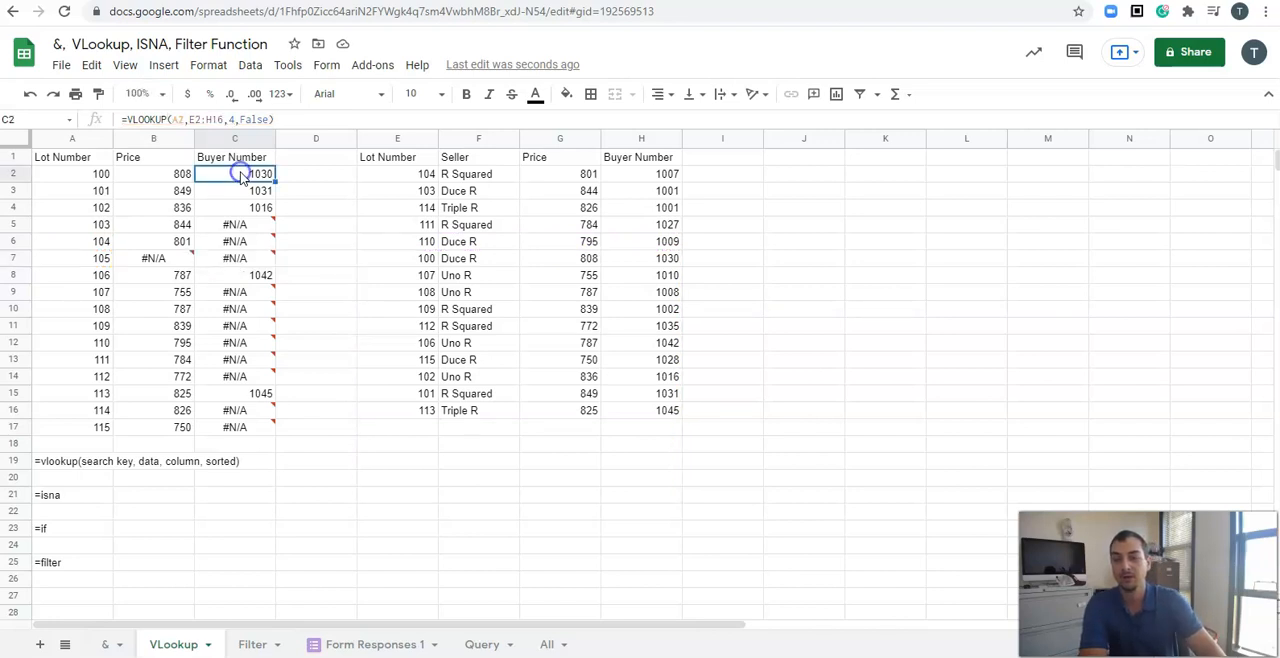
double_click(228, 176)
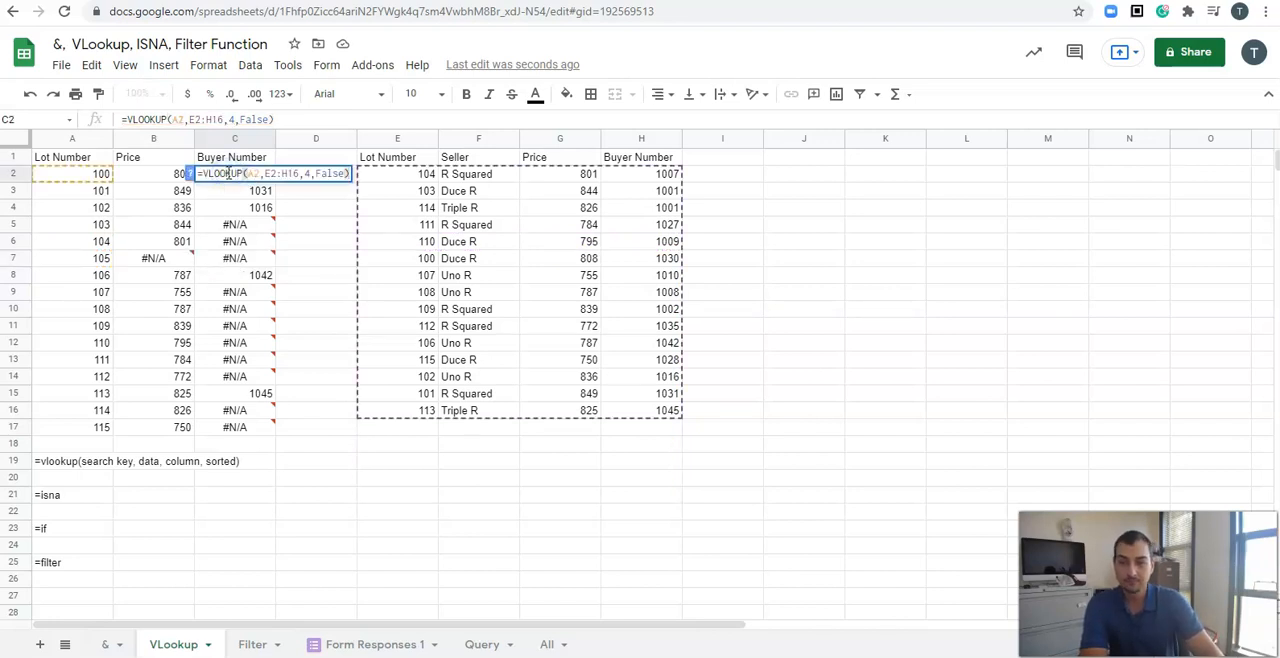
left_click_drag(263, 174, 302, 174)
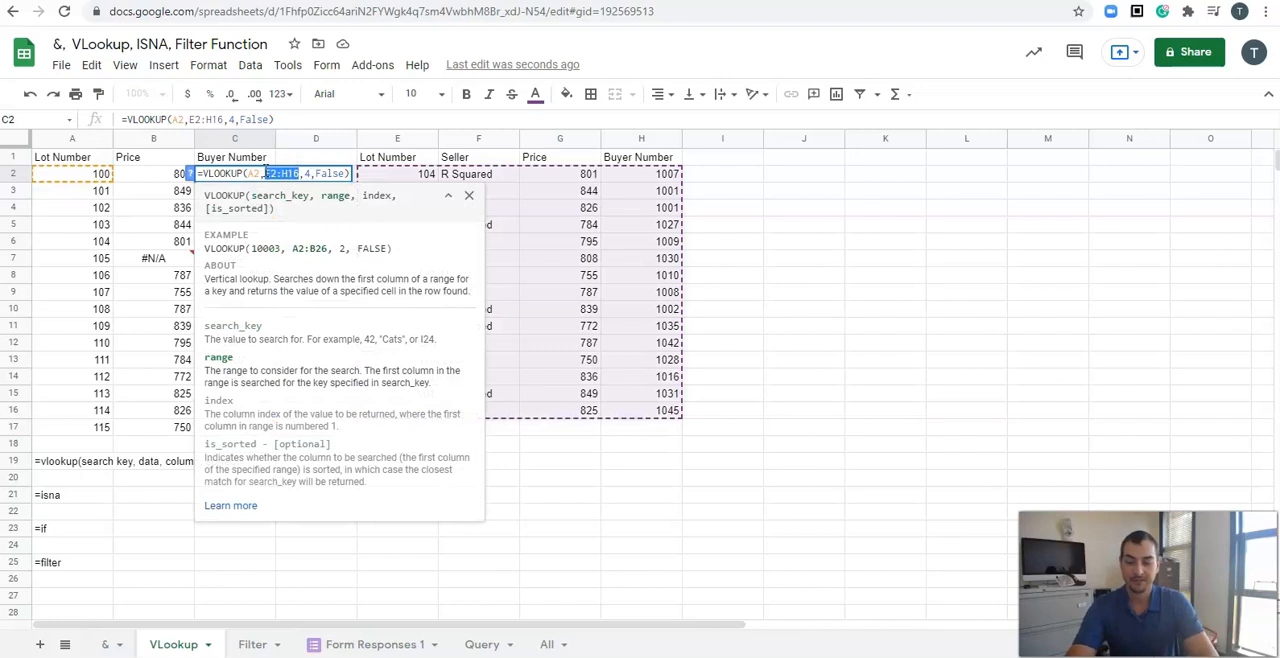
key("Return")
left_click(265, 175)
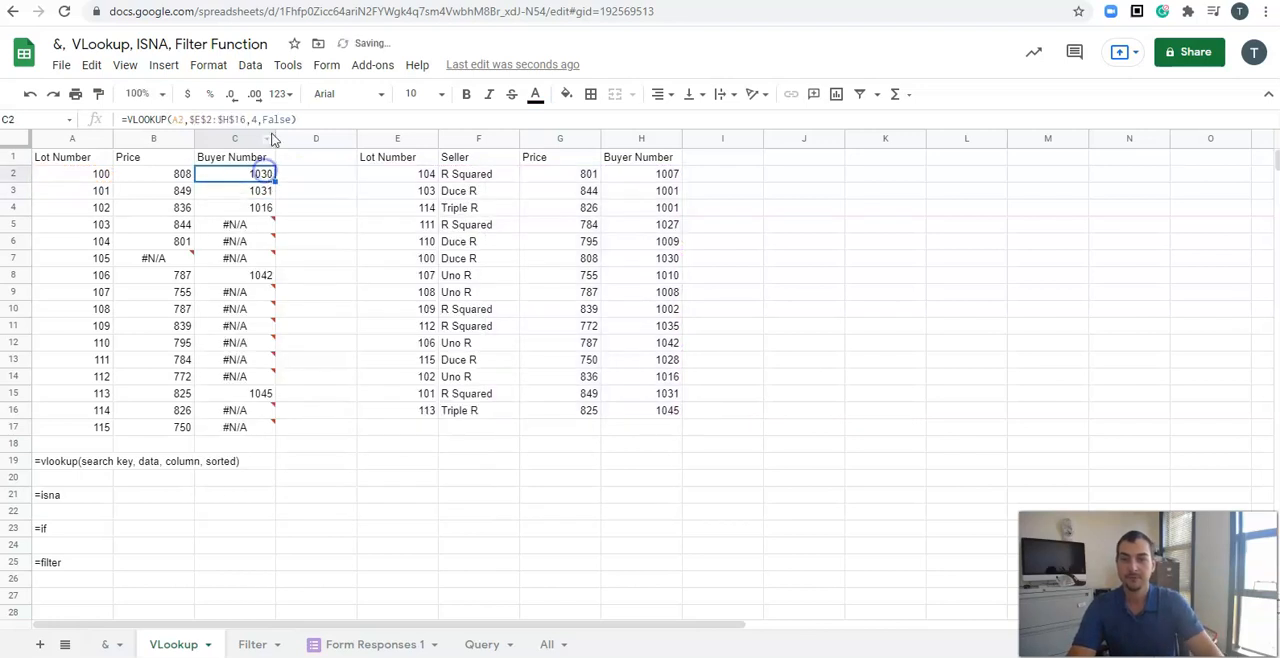
Step: Change the C2 formula's sorted argument to True and fill it down through C17
left_click_drag(262, 119, 293, 119)
type("rue")
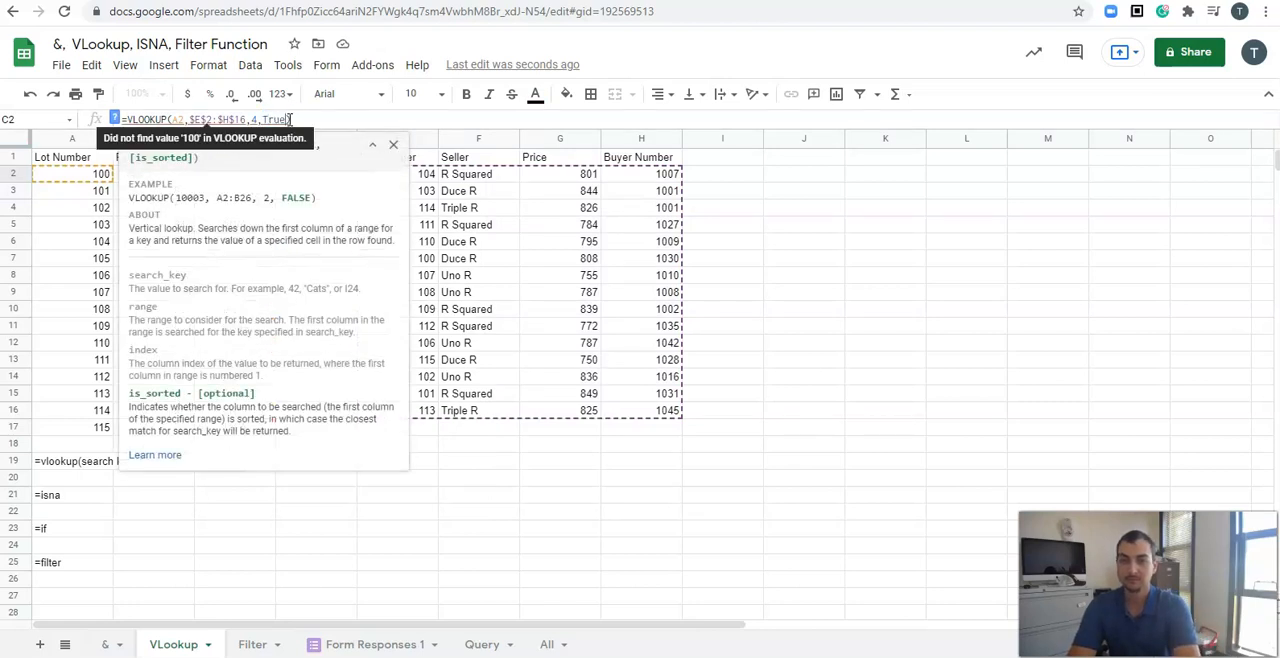
key("Return")
left_click(227, 174)
double_click(227, 174)
left_click(251, 214)
left_click(272, 163)
left_click(266, 176)
left_click_drag(273, 181, 275, 429)
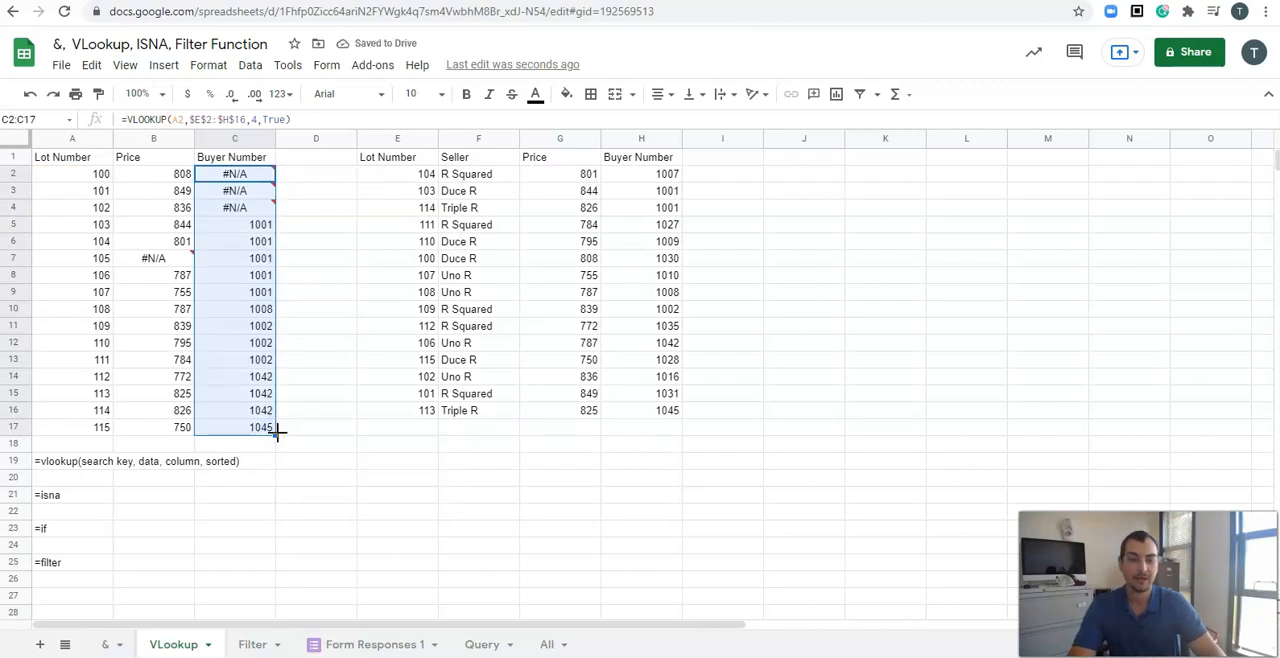
Step: Examine the buyer-number formulas in C2, C3 and C8 using the True sorted argument
double_click(245, 176)
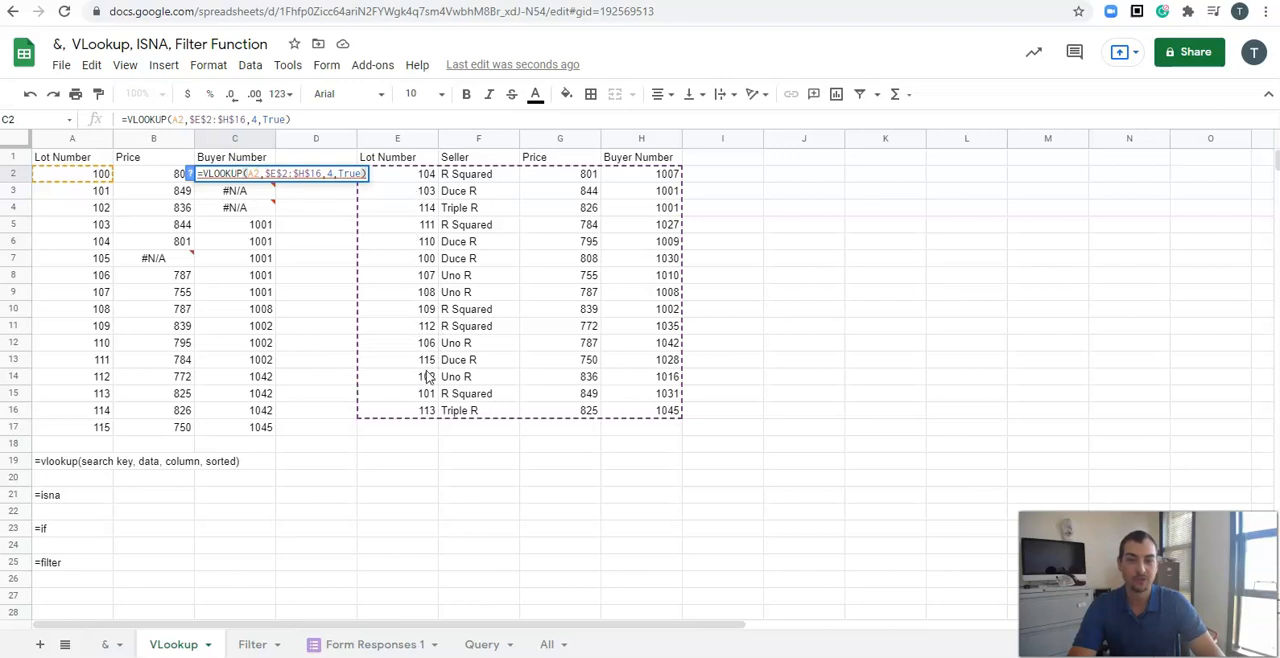
mouse_move(350, 174)
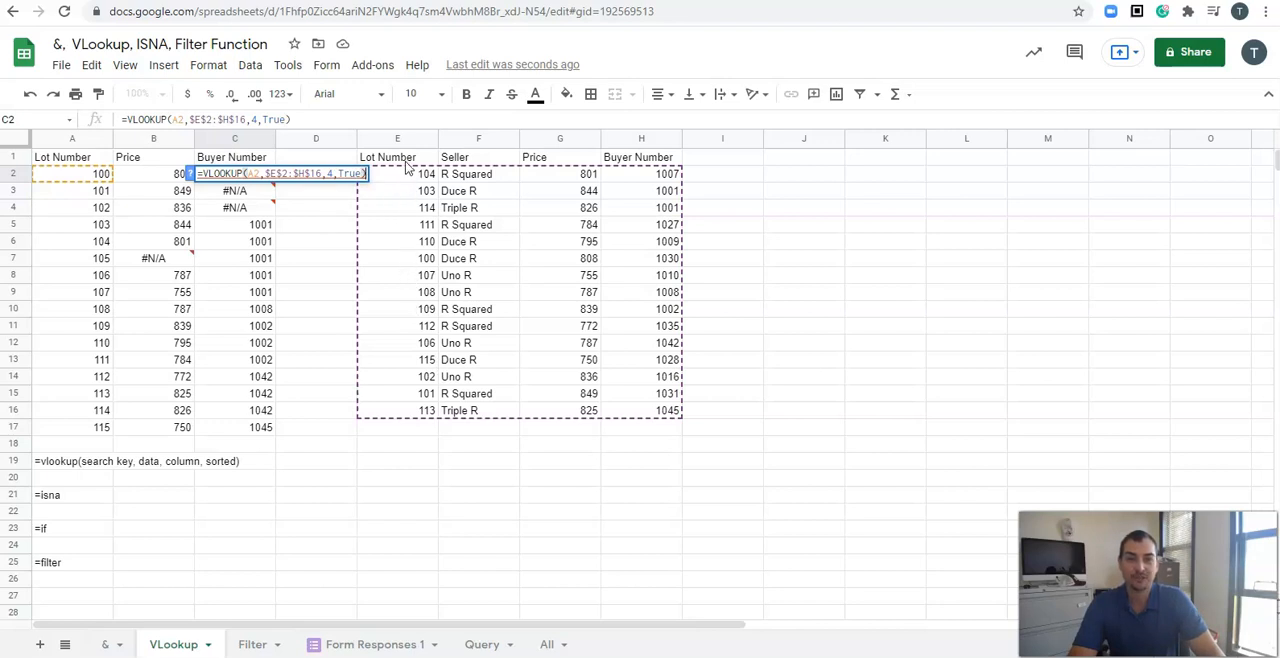
double_click(252, 194)
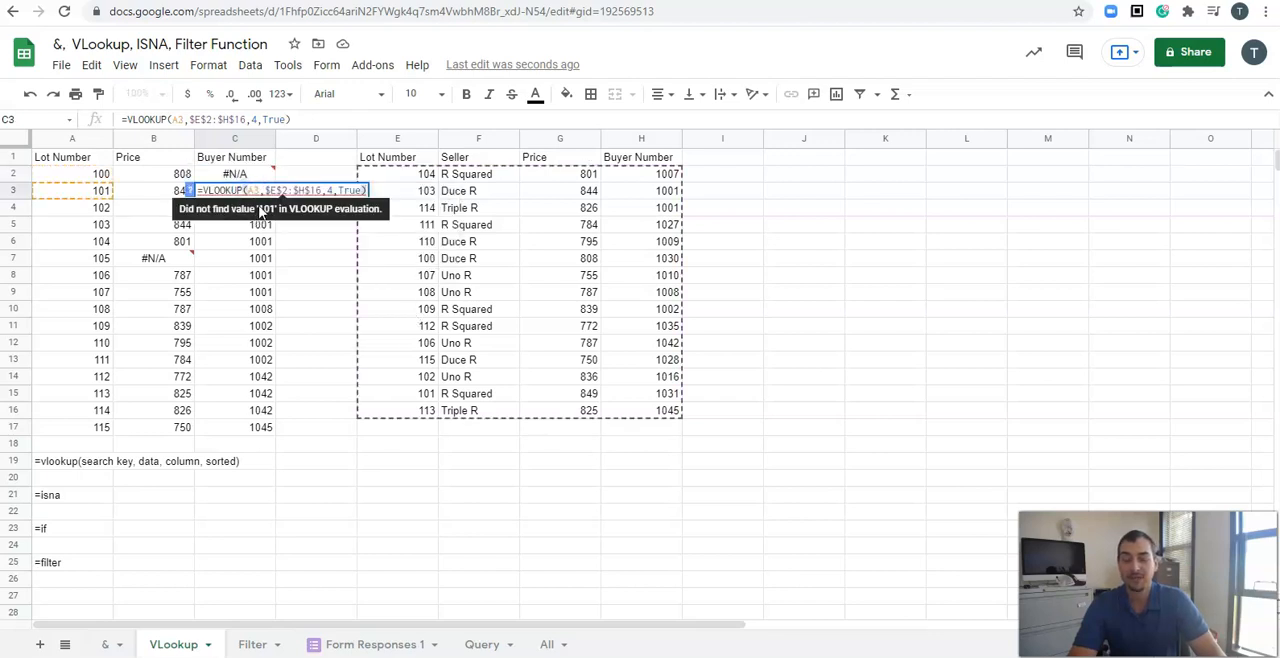
left_click(258, 207)
double_click(258, 207)
left_click(266, 276)
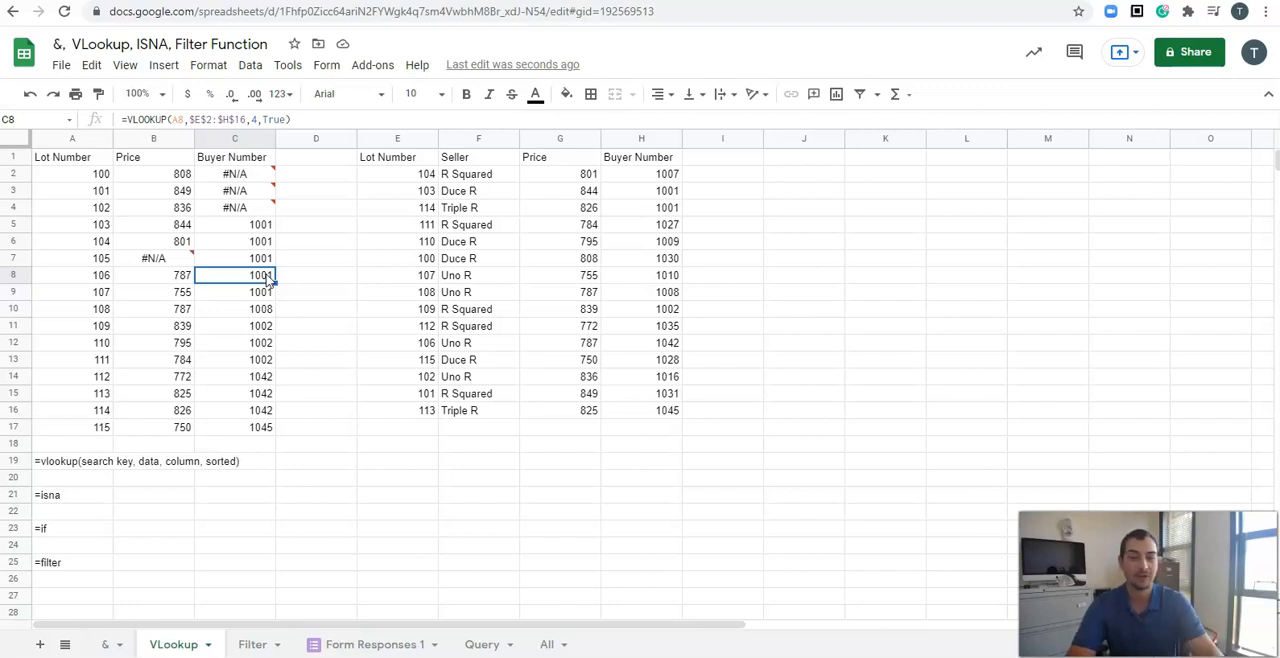
left_click(232, 175)
double_click(232, 175)
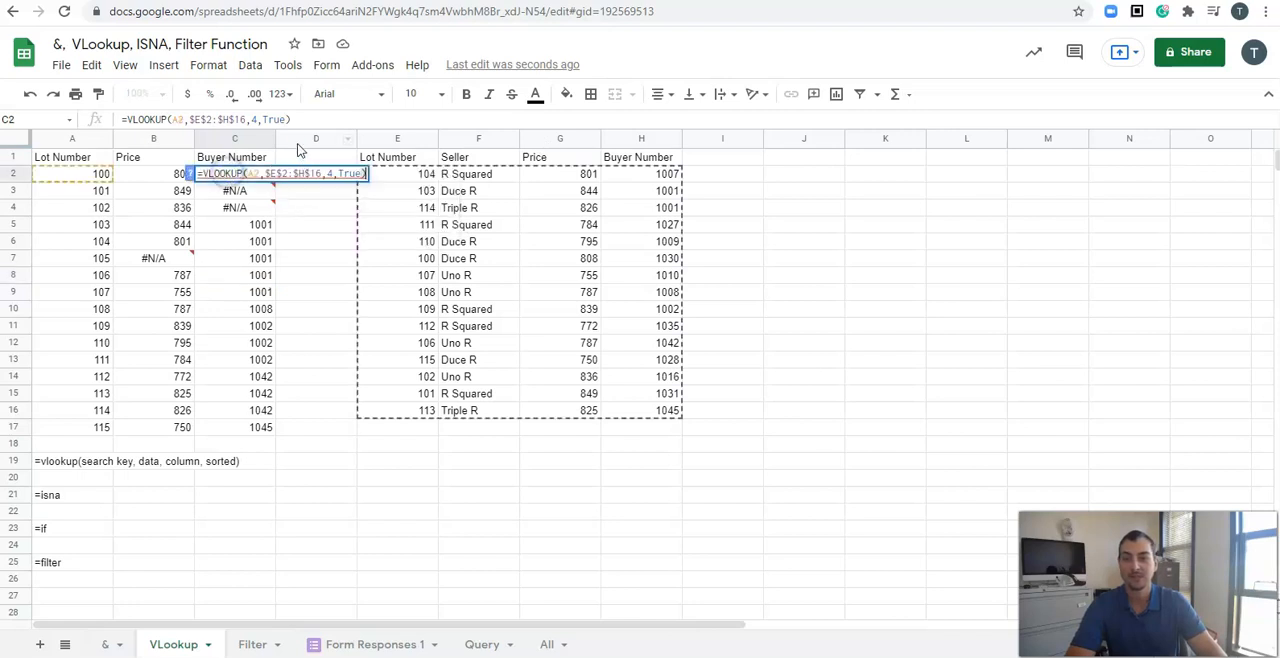
Step: Set the C2 formula's sorted argument back to FALSE and fill it down through C17
double_click(268, 119)
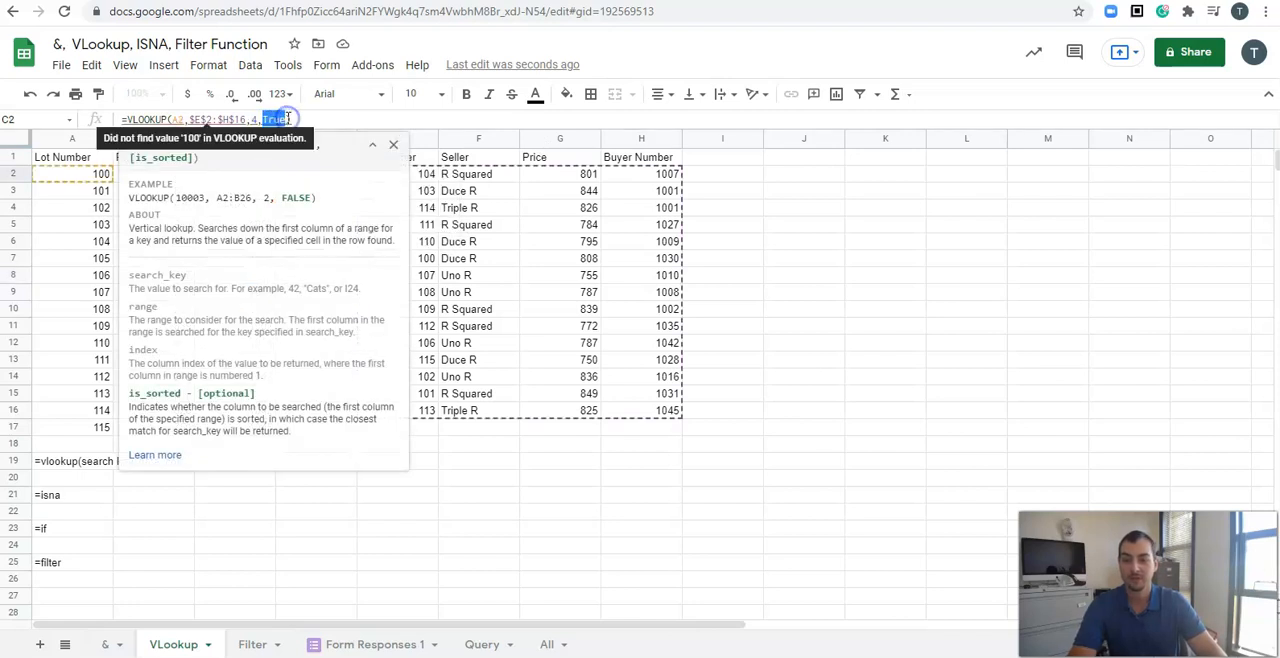
type("FALSE")
key("Return")
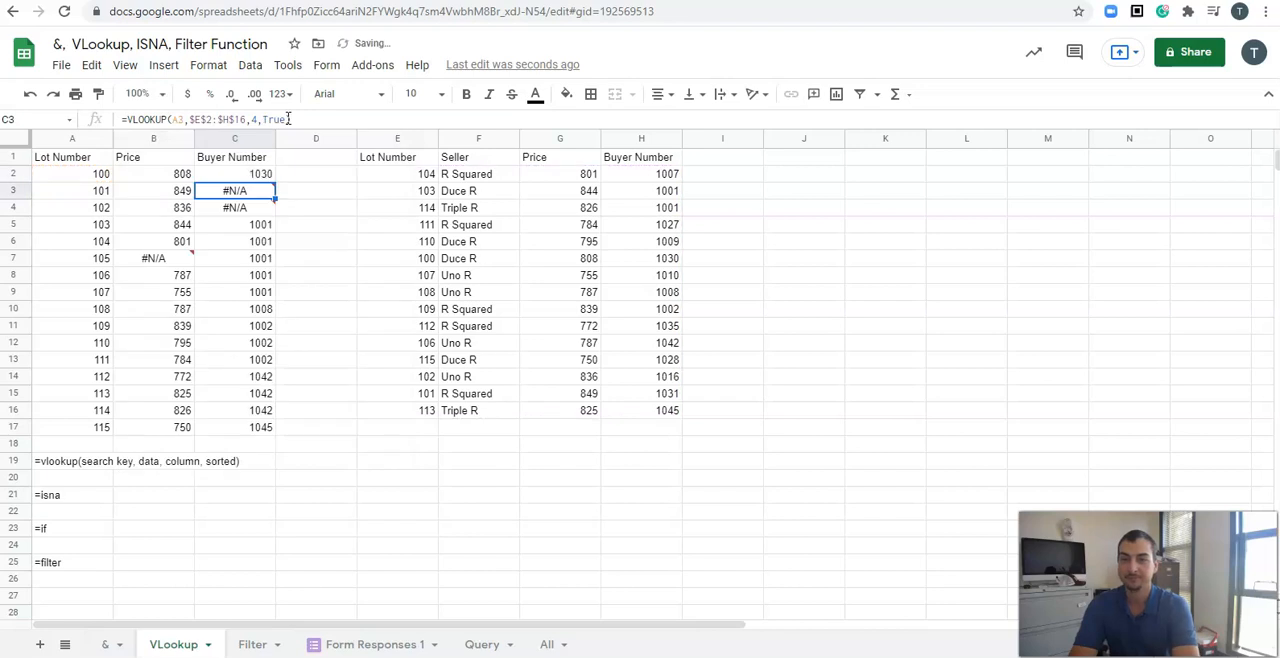
left_click(263, 175)
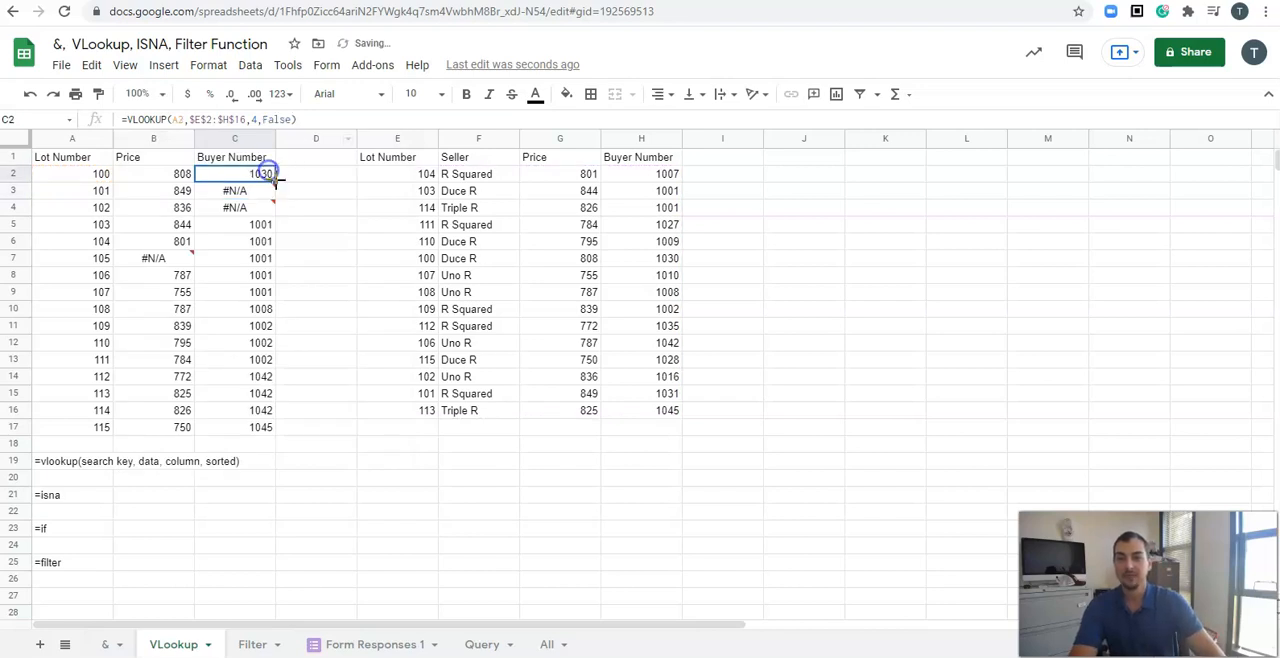
left_click_drag(275, 181, 280, 428)
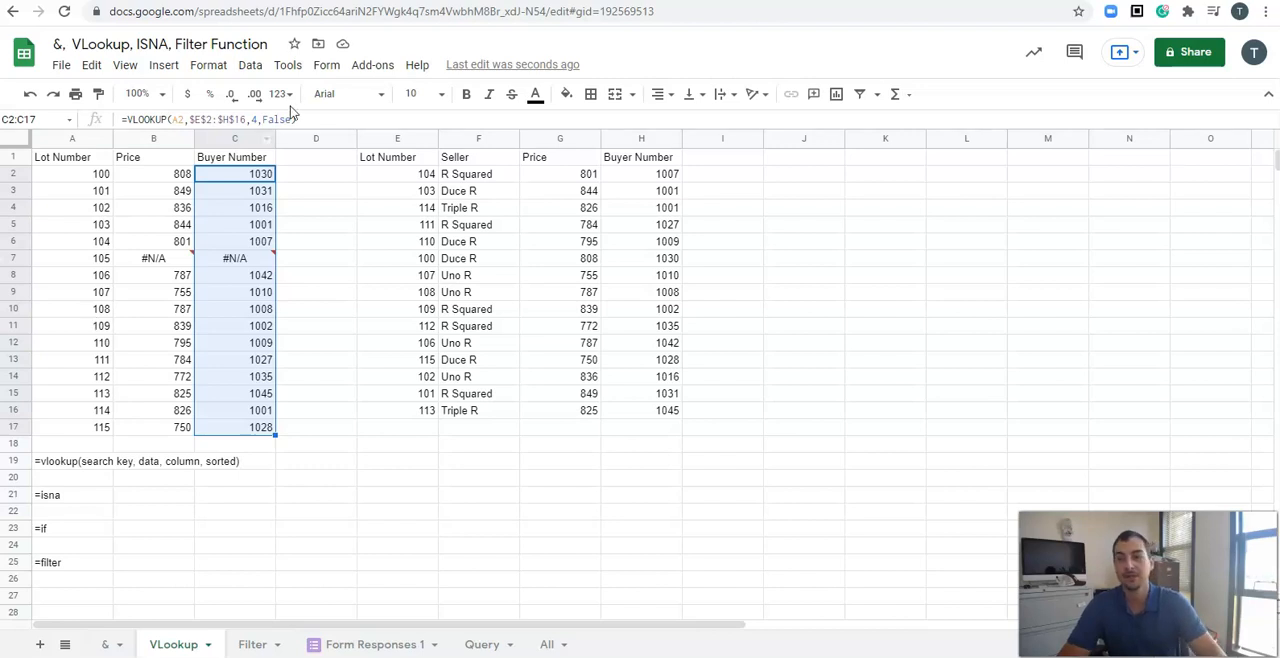
Step: Examine the absolute lookup range in the C2 and B2 formulas against the lookup table's lot numbers
left_click_drag(195, 119, 242, 118)
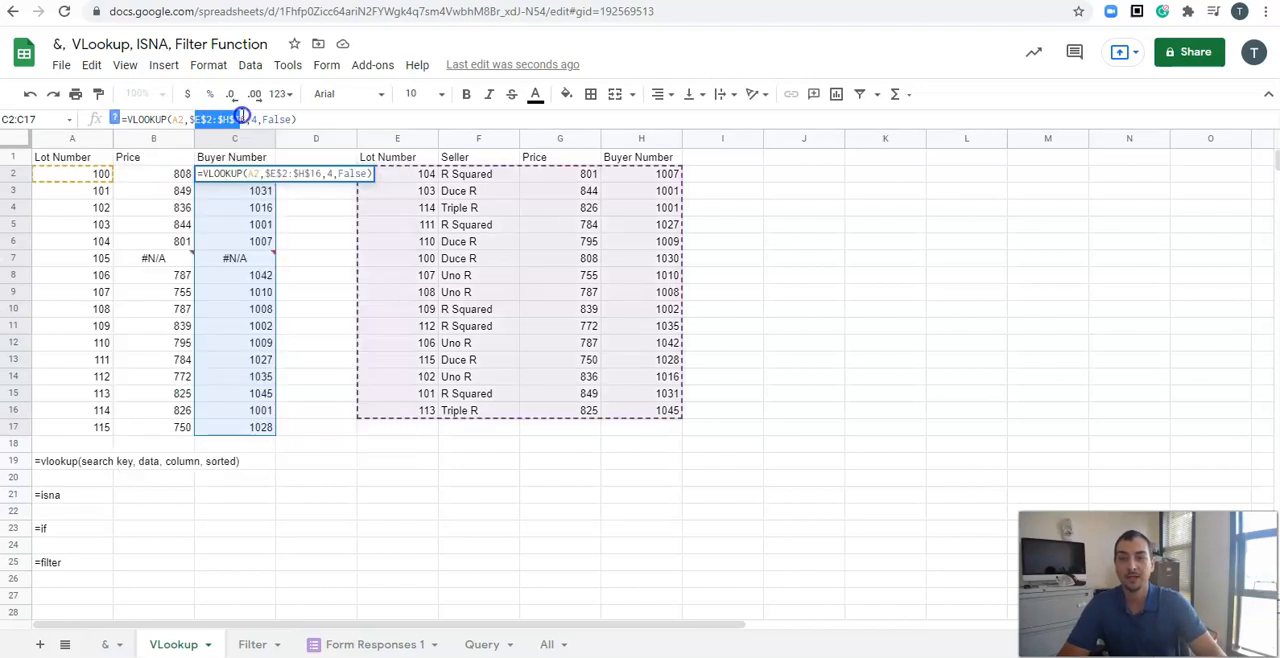
left_click(722, 326)
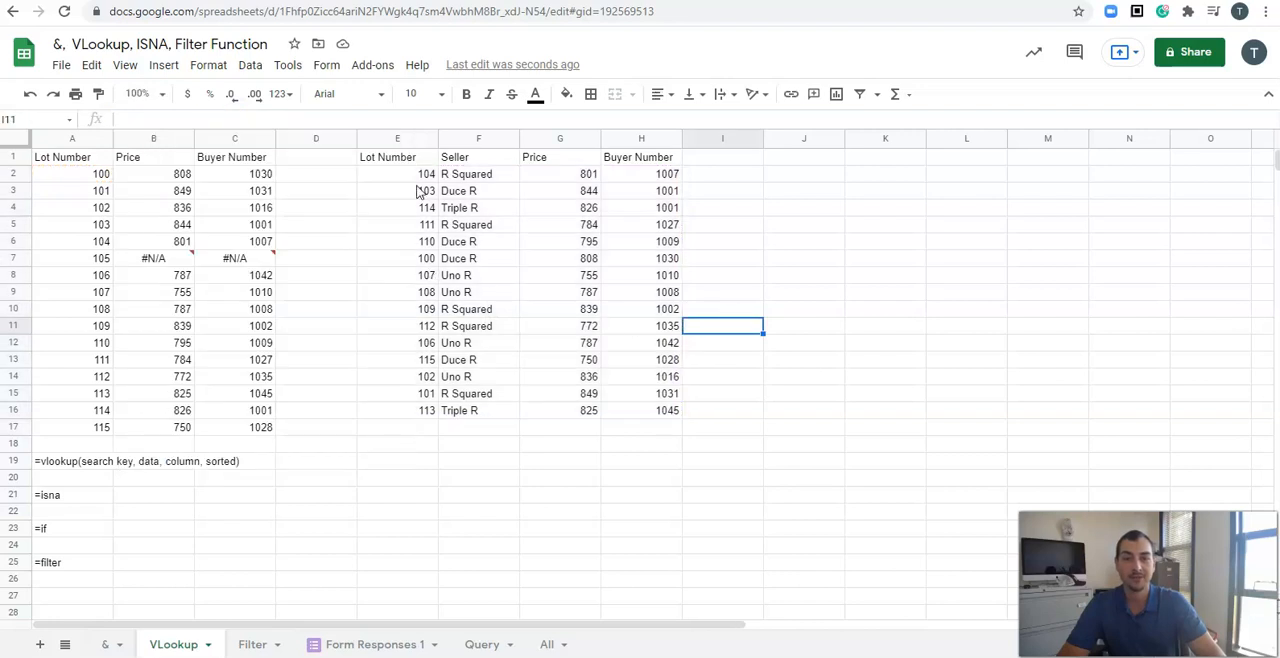
left_click(180, 174)
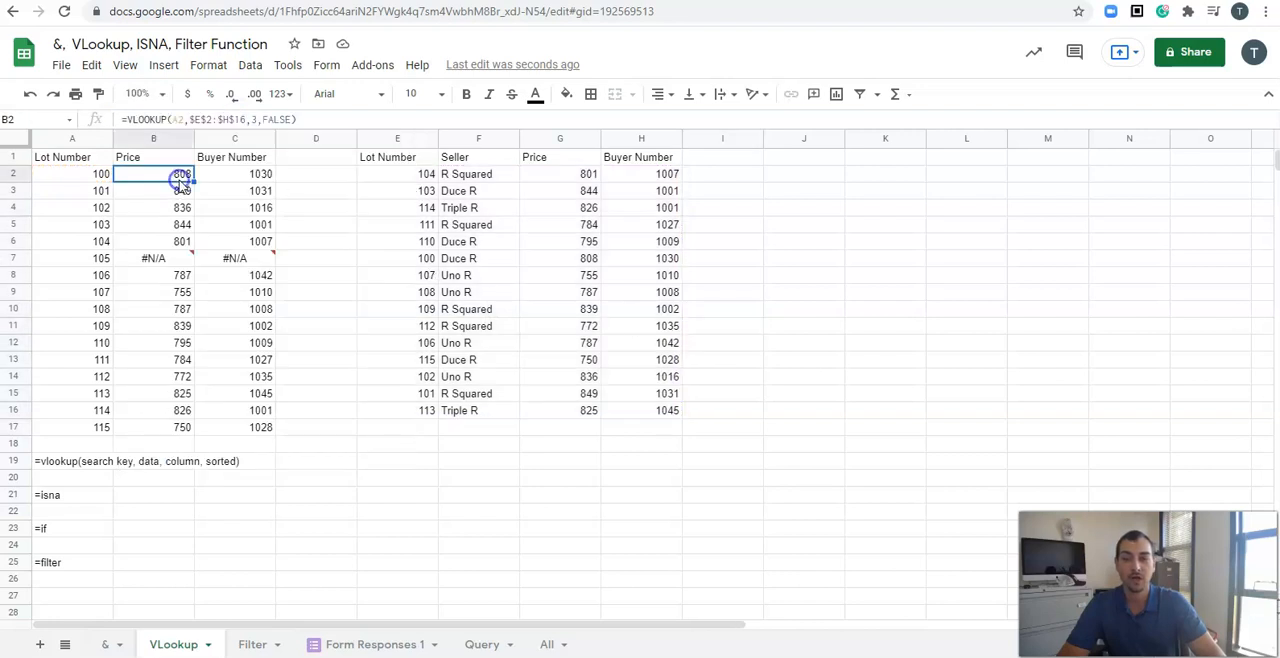
left_click_drag(420, 176, 410, 410)
left_click(396, 193)
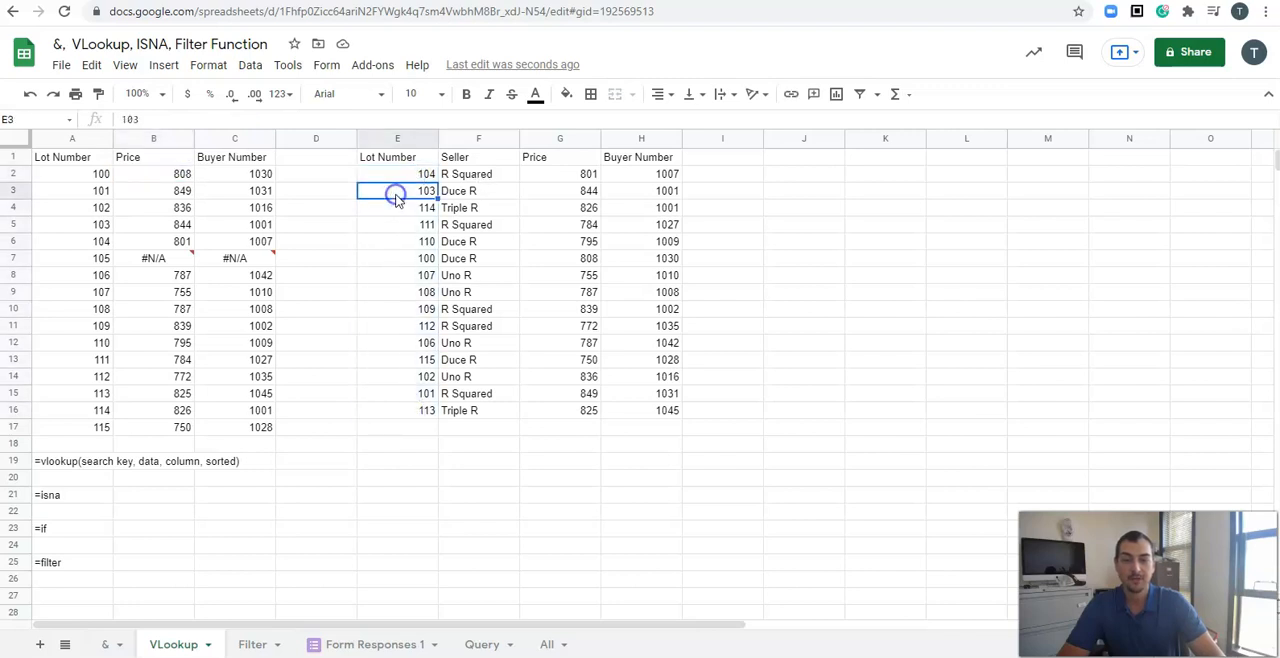
double_click(184, 175)
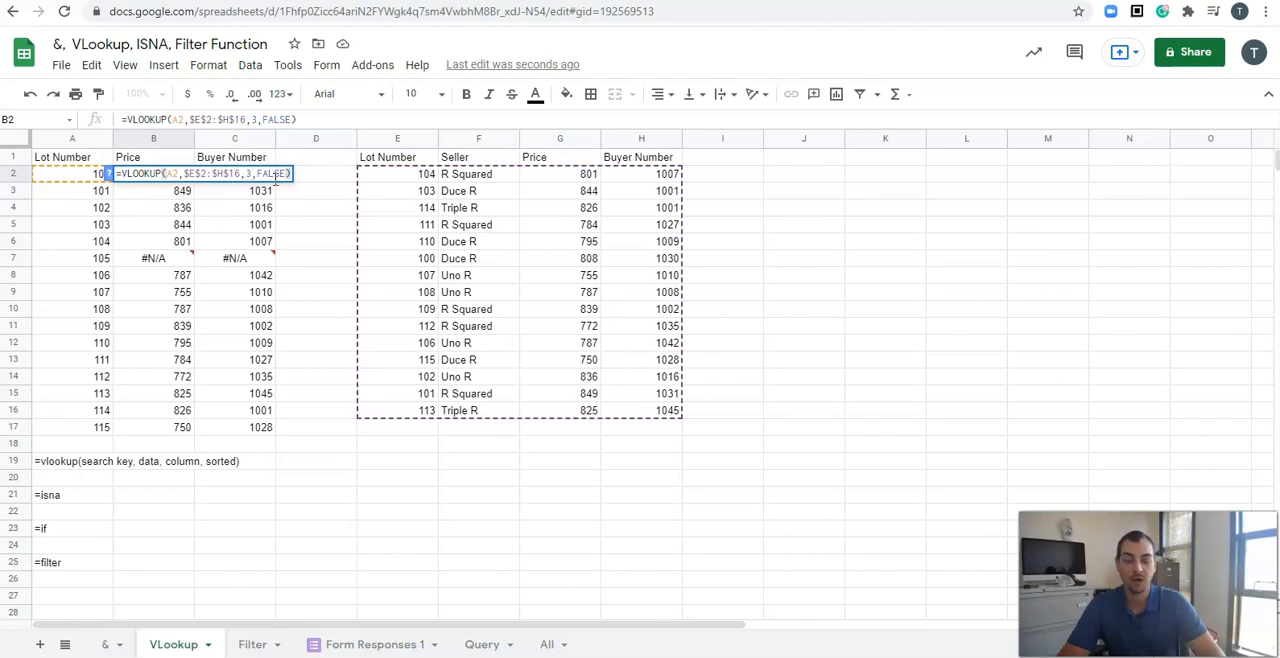
key("Return")
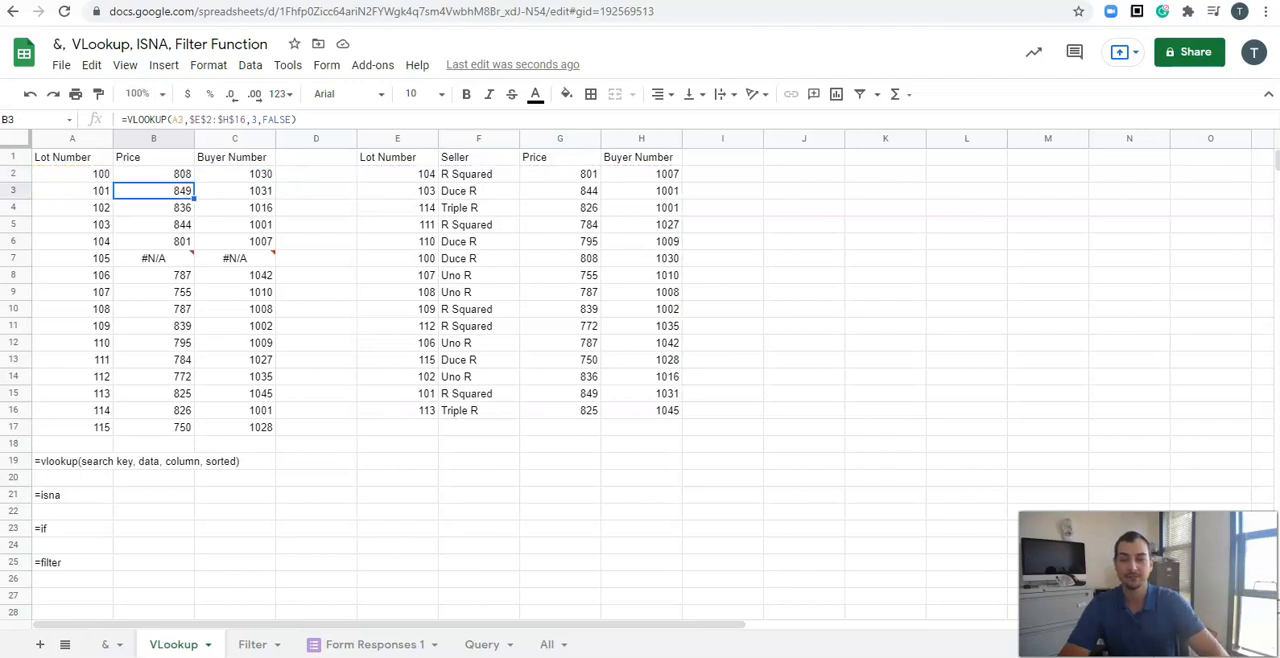